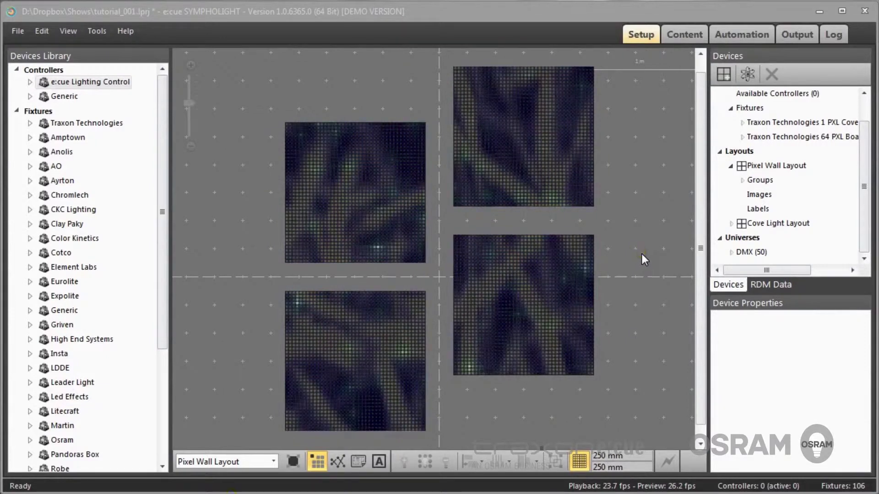
- Start a new blank project without saving the tutorial, then zoom into the empty canvas
click(645, 249)
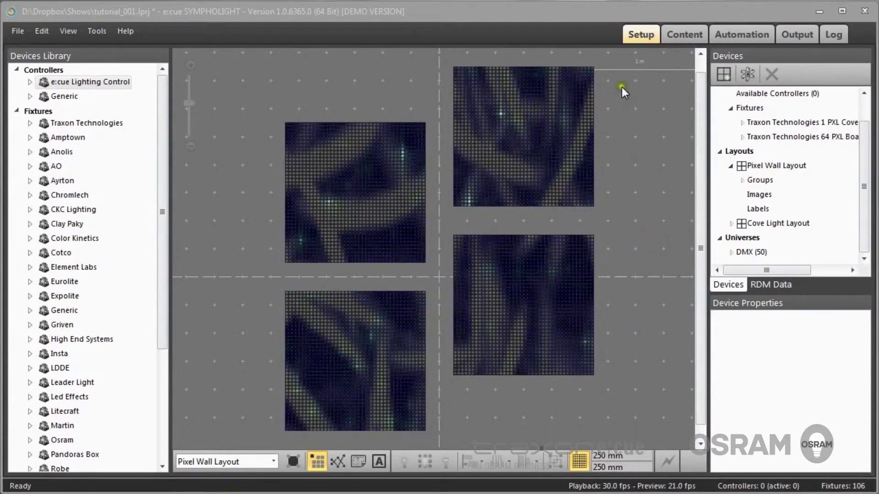
click(641, 33)
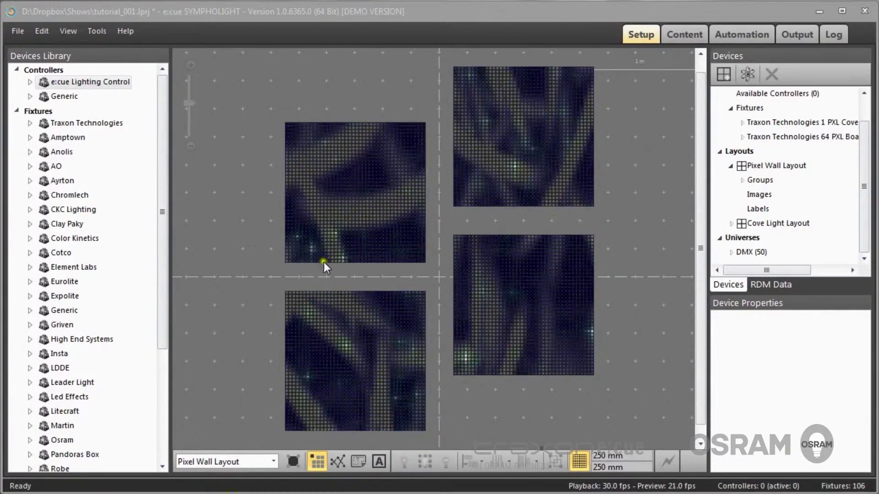
click(20, 31)
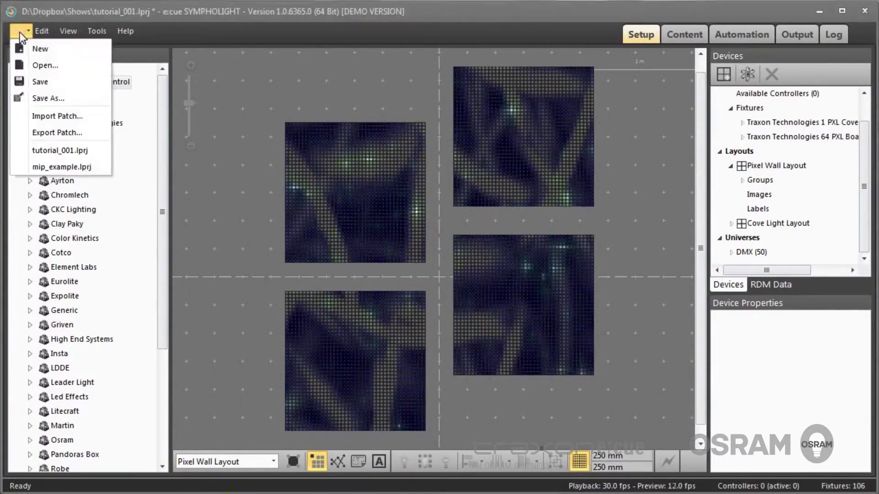
click(42, 50)
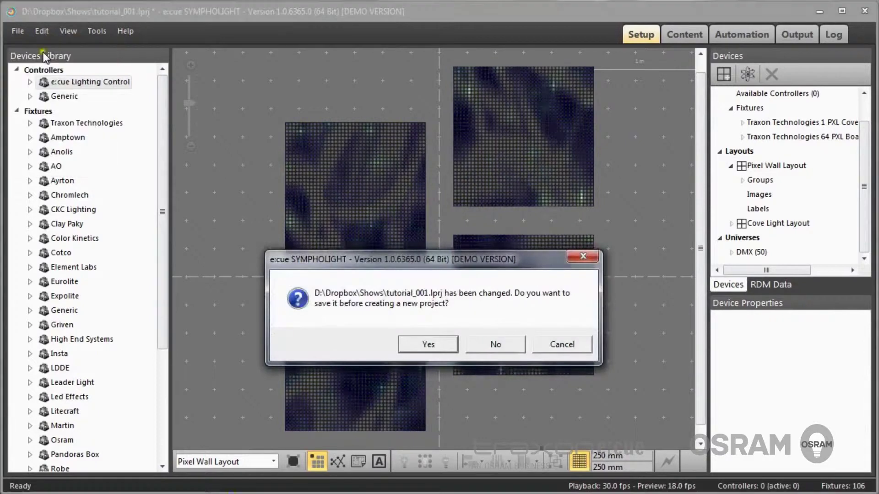
click(509, 342)
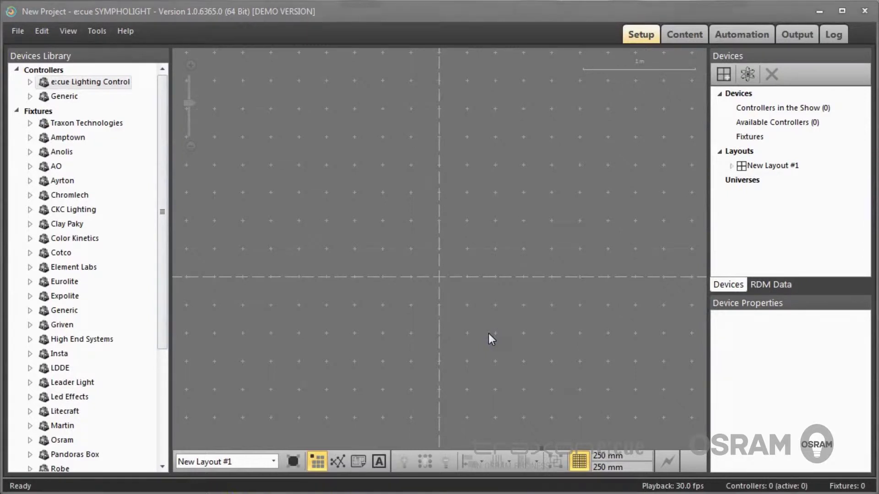
scroll(488, 335, up, 3)
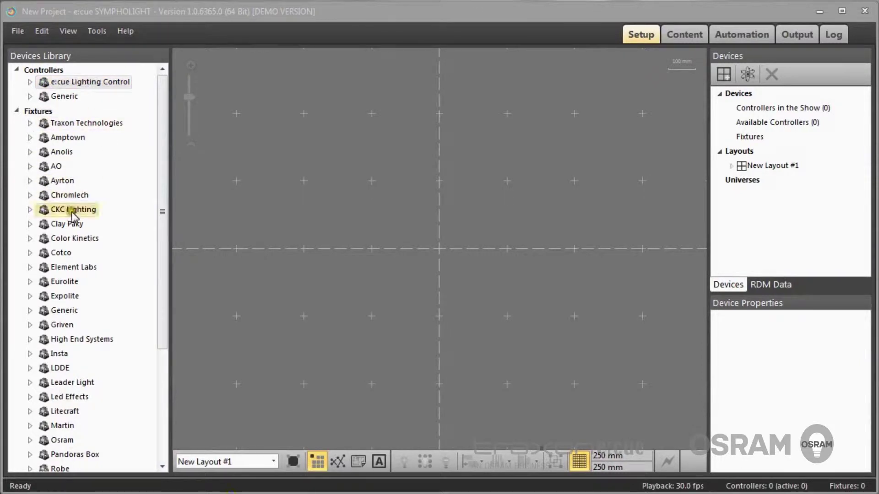
- Add five Butler PRO controllers from e:cue Lighting Control to the show
click(30, 82)
click(89, 142)
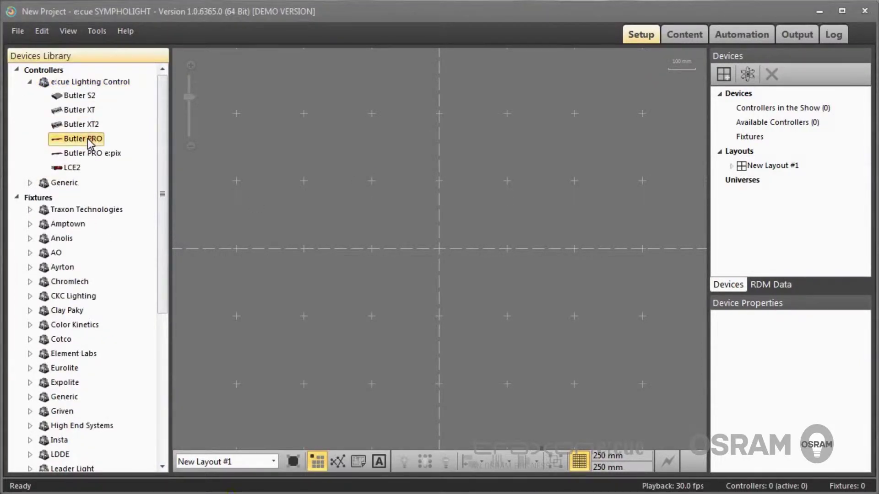
drag(89, 142, 332, 163)
click(210, 132)
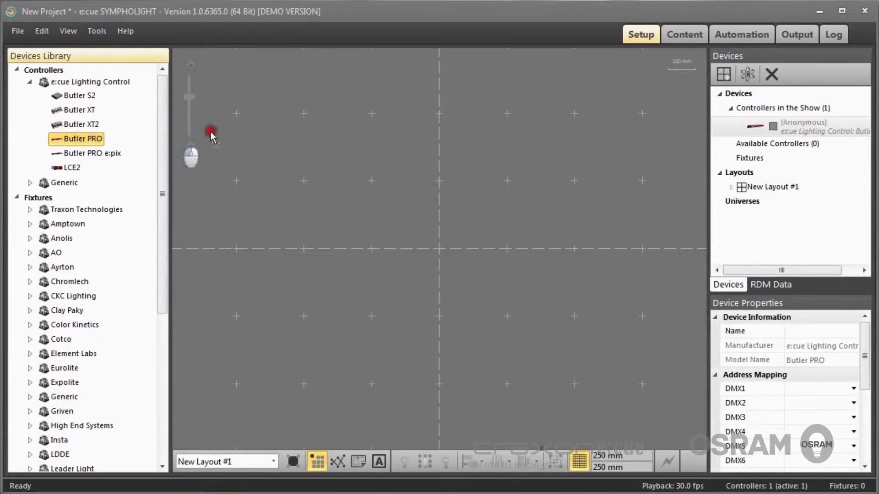
drag(80, 141, 275, 145)
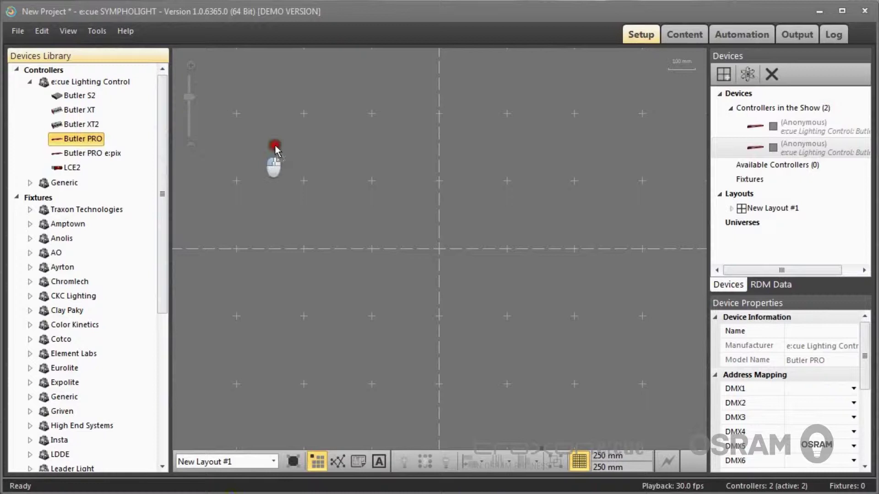
click(344, 180)
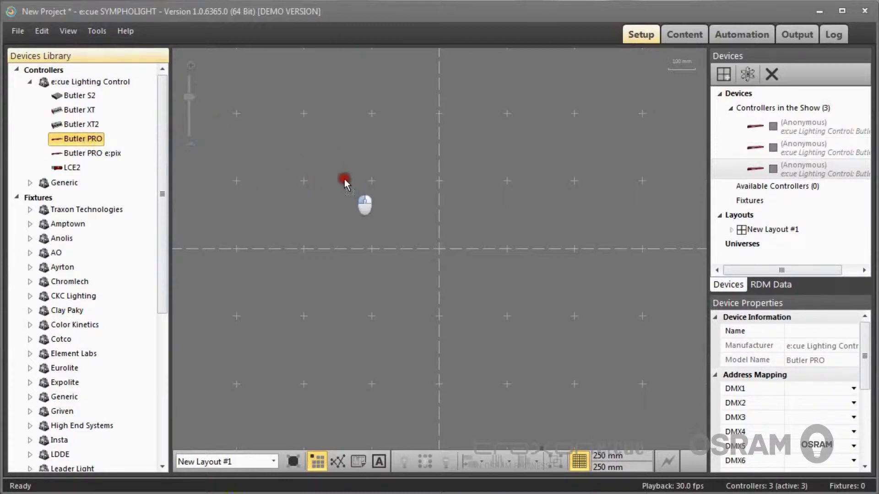
mouse_move(80, 139)
mouse_down()
mouse_move(272, 170)
mouse_move(281, 183)
mouse_up()
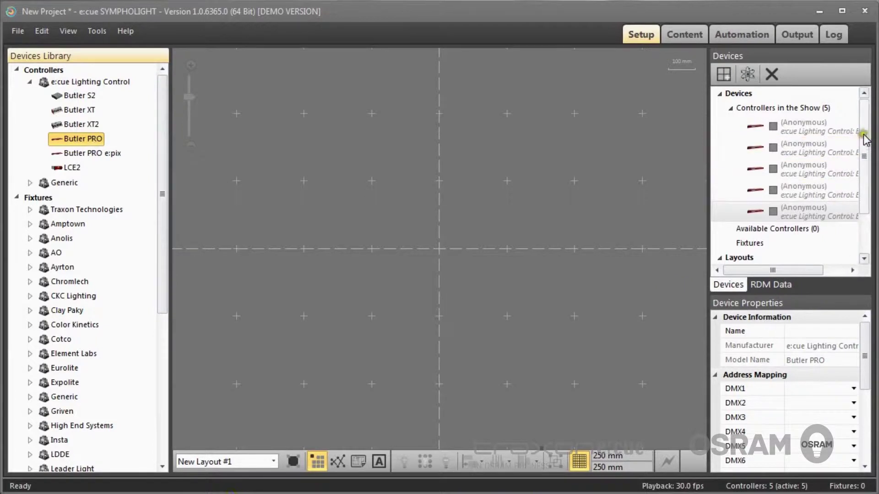
drag(864, 136, 866, 118)
click(797, 132)
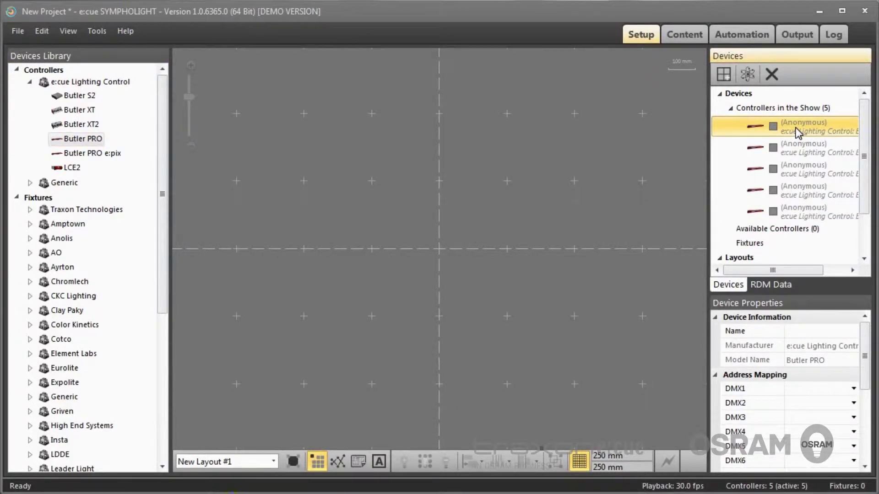
- Map the first Butler PRO's outputs DMX1–DMX4 to universes U1–U4, then collapse the Controllers list
click(854, 389)
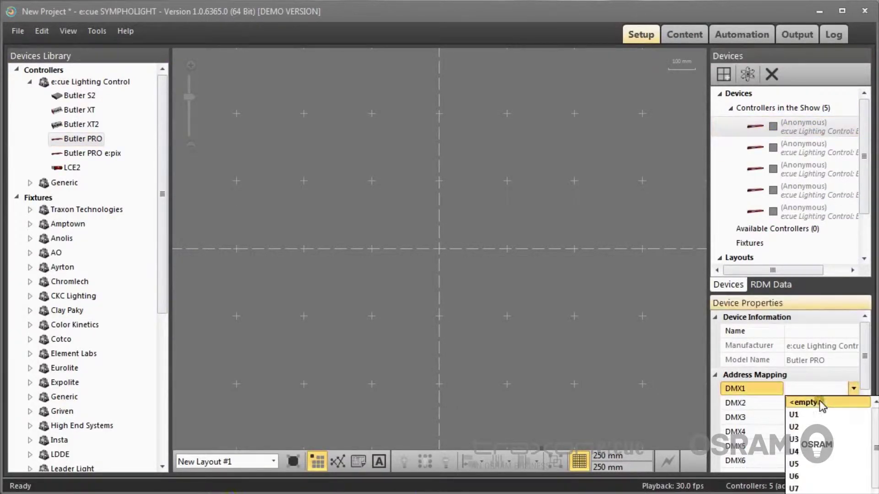
click(799, 415)
click(854, 403)
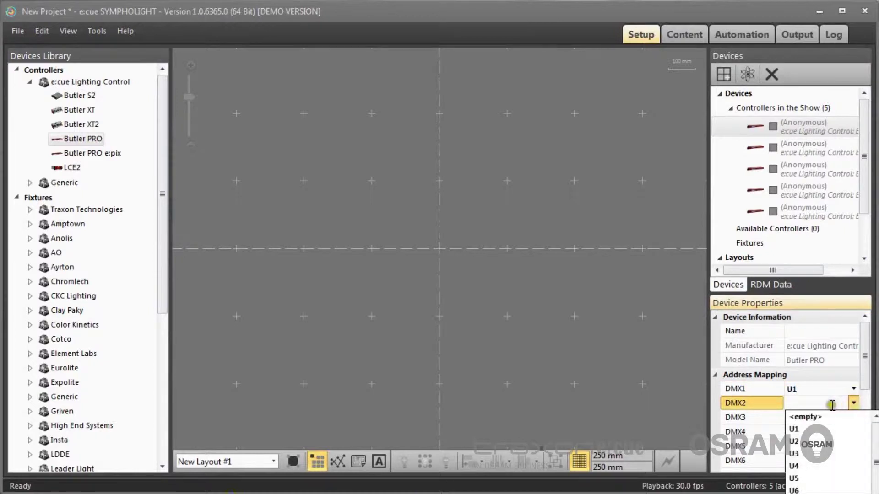
click(798, 441)
click(839, 417)
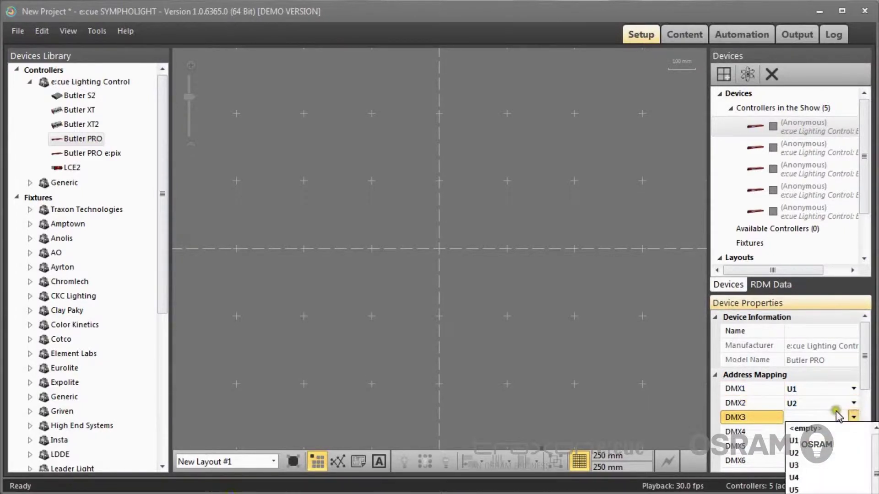
click(799, 465)
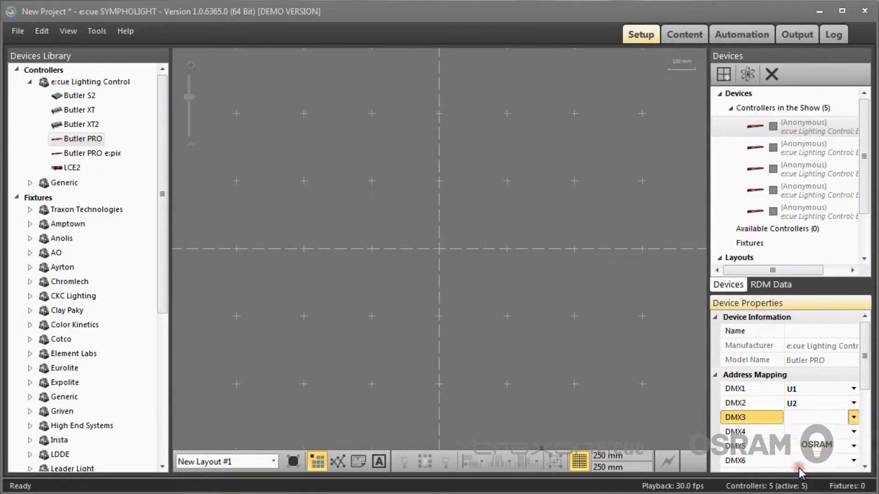
click(852, 432)
click(799, 232)
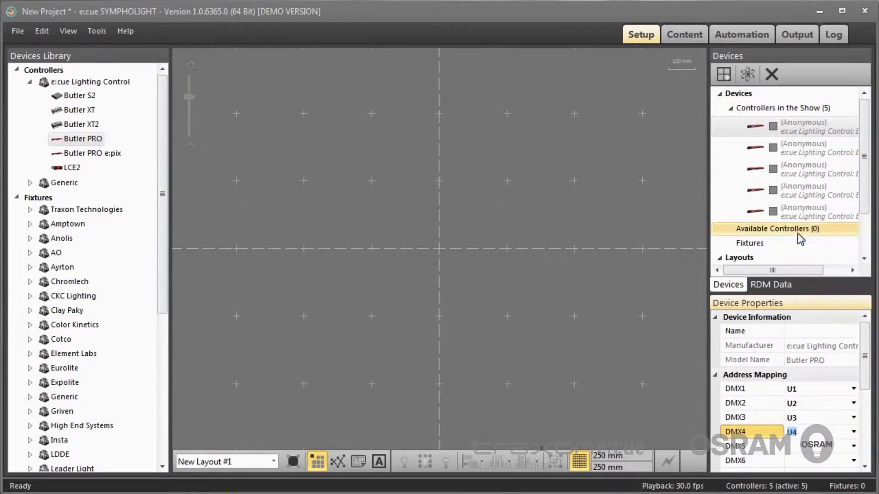
click(731, 108)
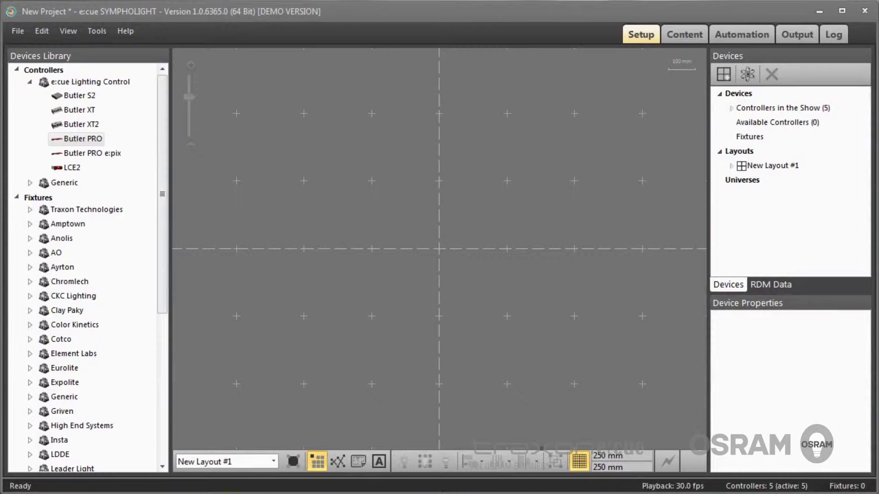
- Collapse the controller branches and pick 64 PXL Board RGB under Traxon Technologies fixtures
click(29, 184)
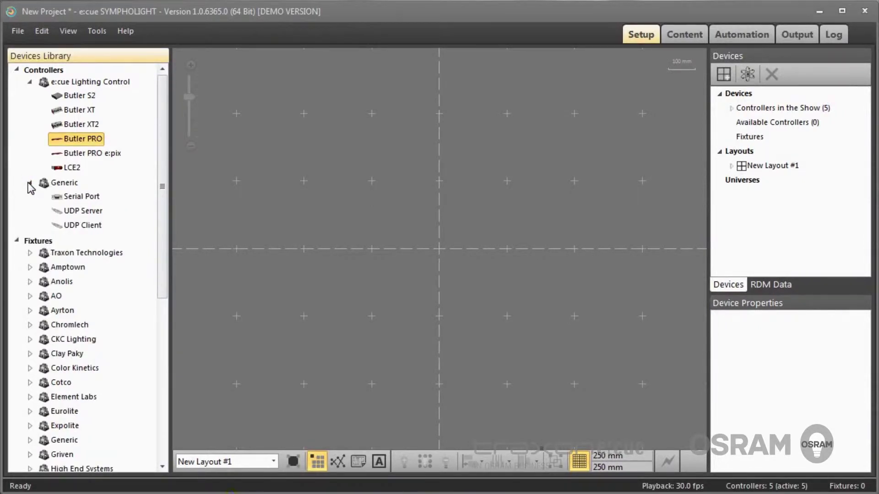
click(29, 183)
click(29, 82)
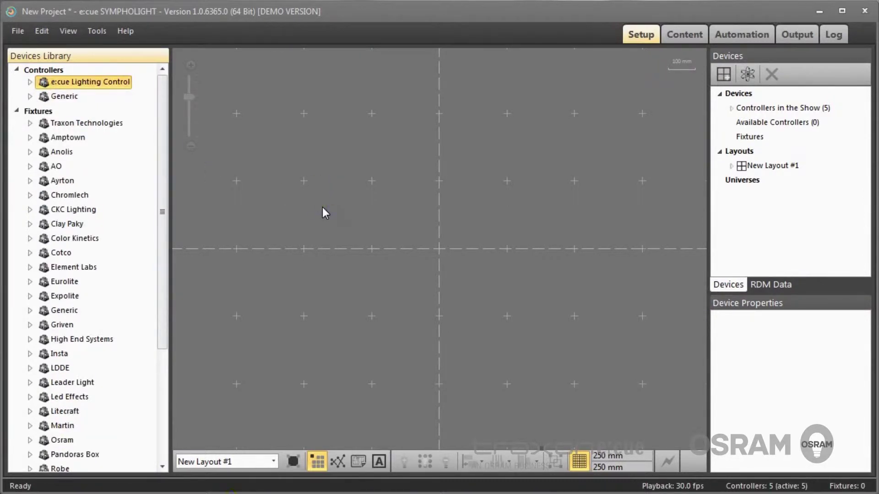
click(30, 124)
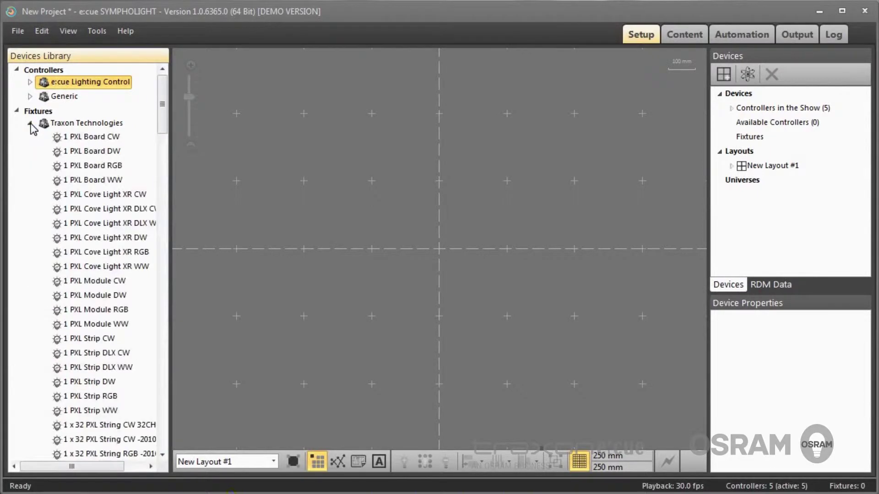
drag(163, 102, 162, 190)
click(94, 257)
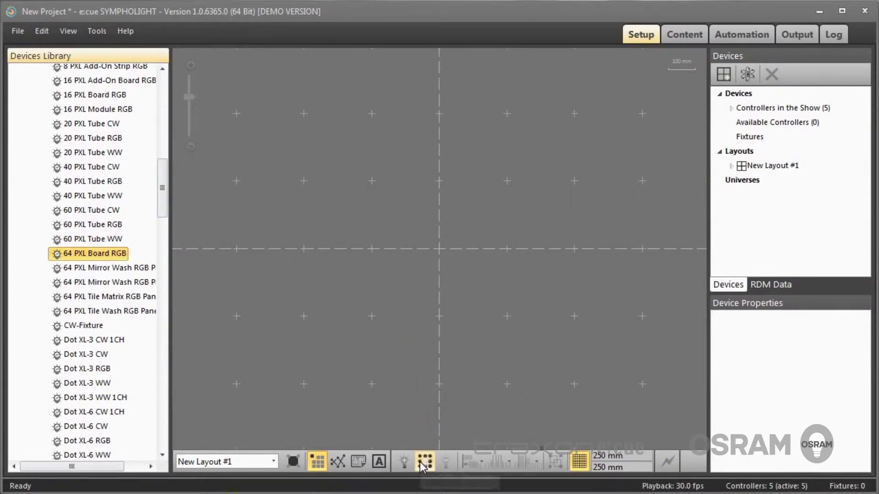
- Draw a 5x5 matrix of 25 64 PXL Board RGB fixtures and shift it up-left of centre
click(424, 464)
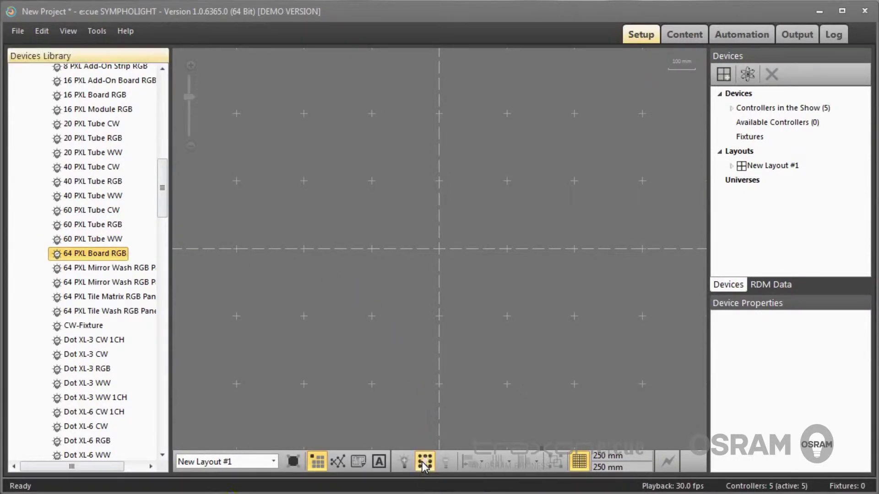
click(190, 146)
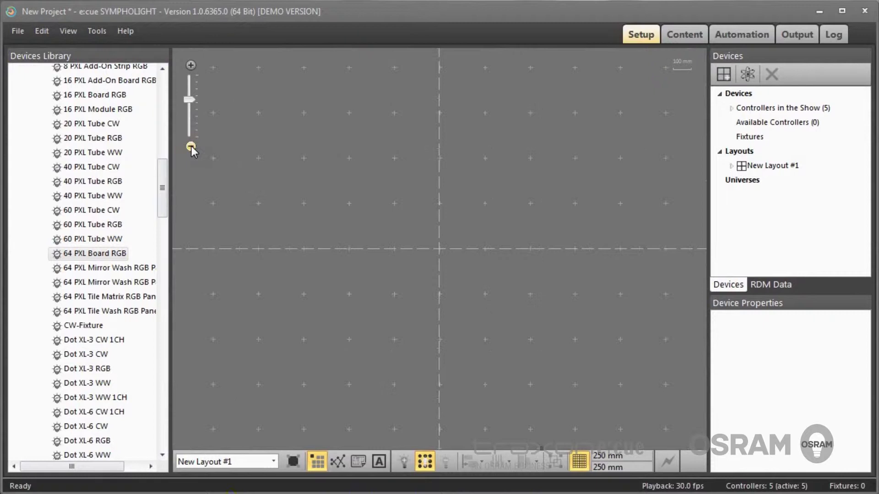
click(103, 254)
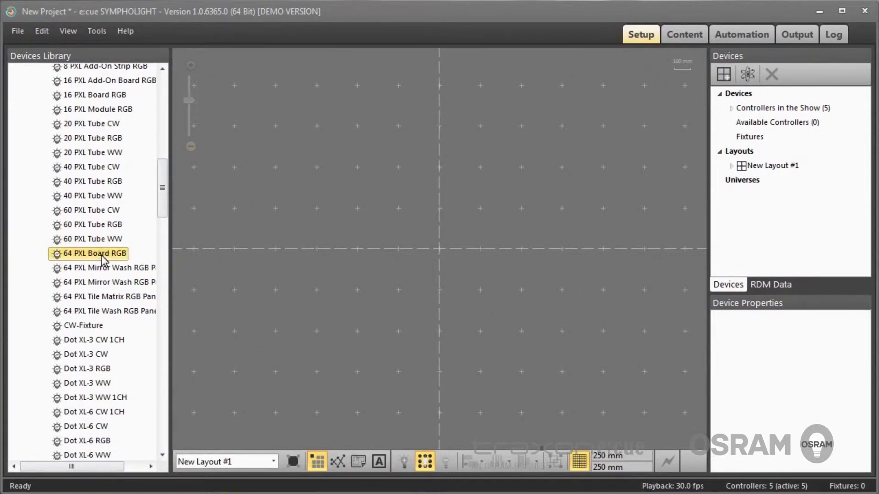
click(456, 476)
drag(246, 103, 471, 315)
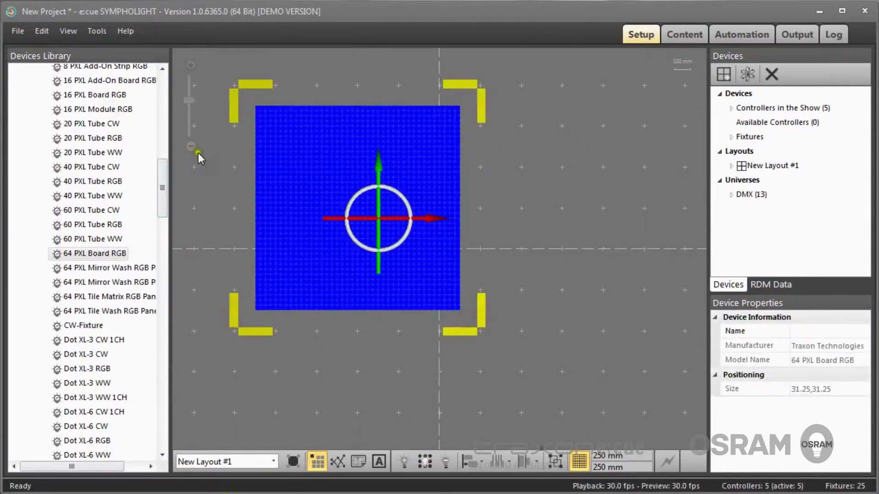
click(191, 146)
click(191, 146)
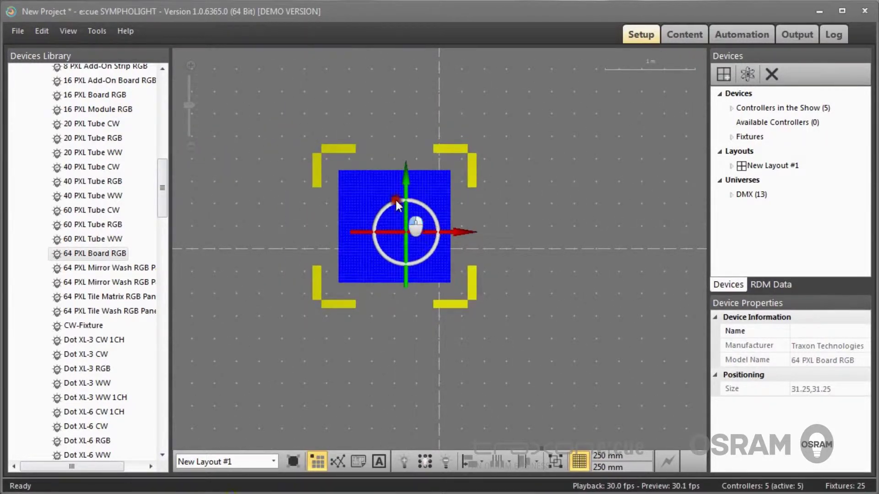
drag(395, 199, 378, 168)
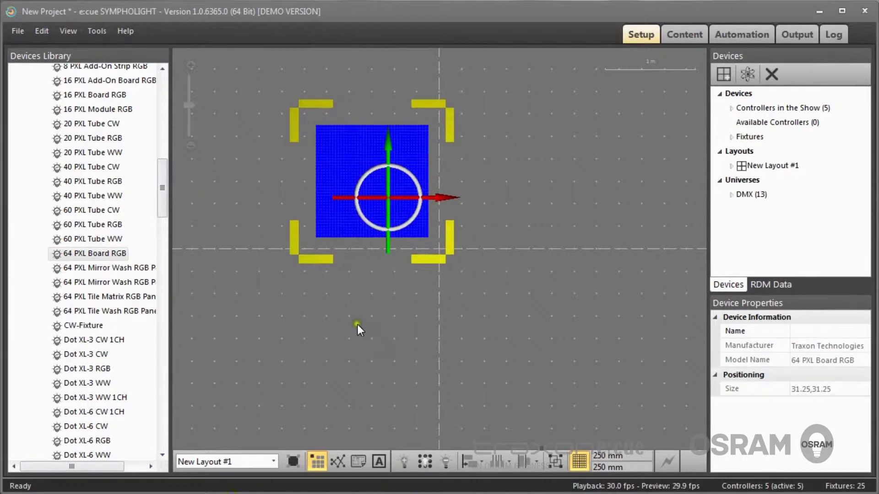
click(116, 254)
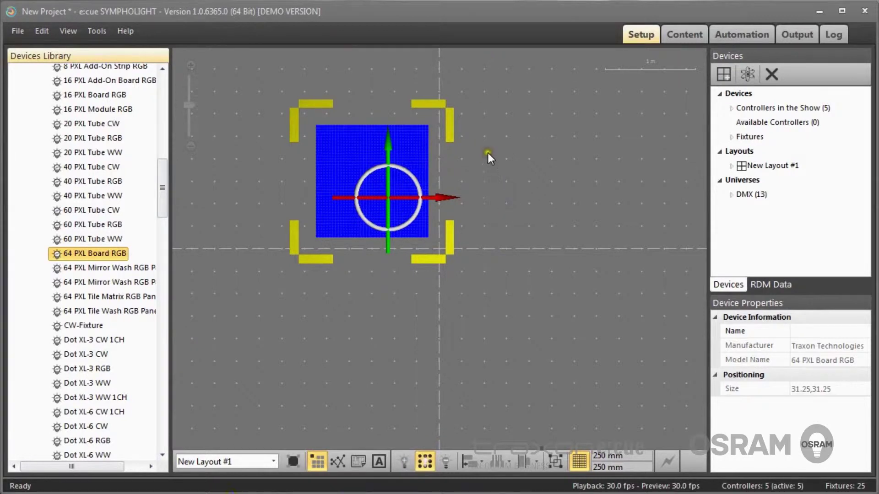
- Add three more 5x5 64 PXL Board RGB arrays to the right, lower-left and lower-right
drag(479, 129, 611, 268)
drag(562, 199, 520, 155)
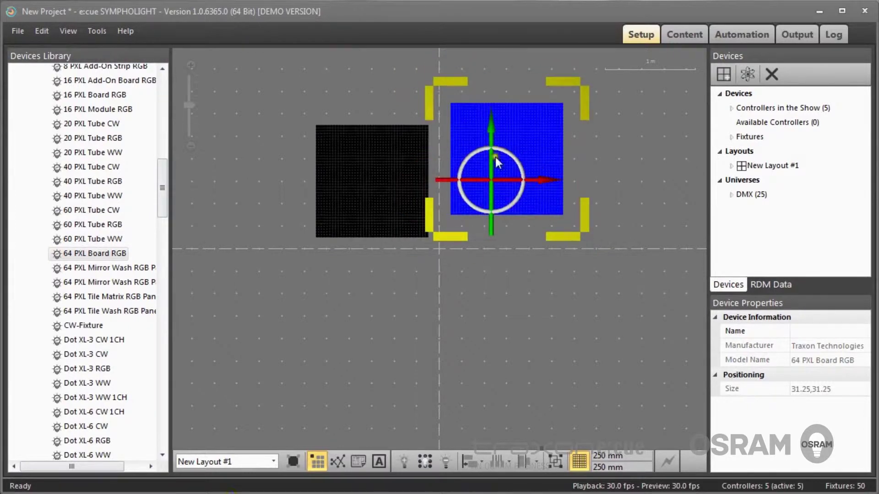
drag(320, 293, 429, 419)
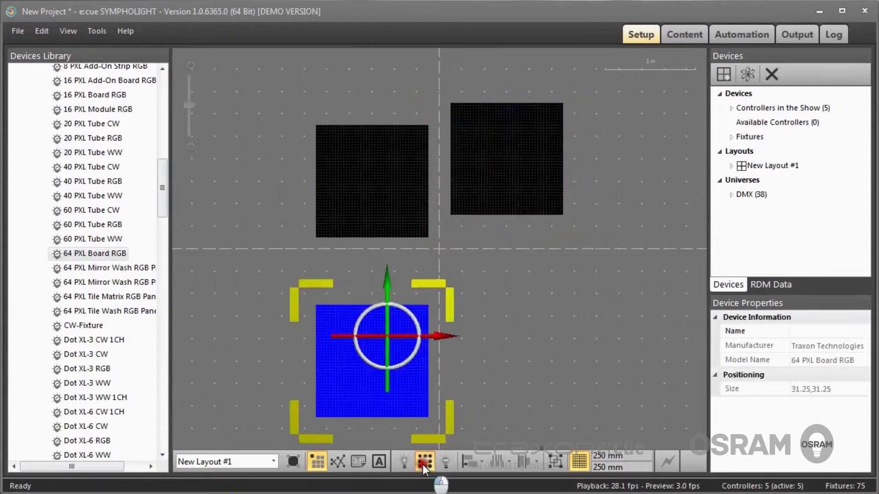
drag(519, 310, 627, 428)
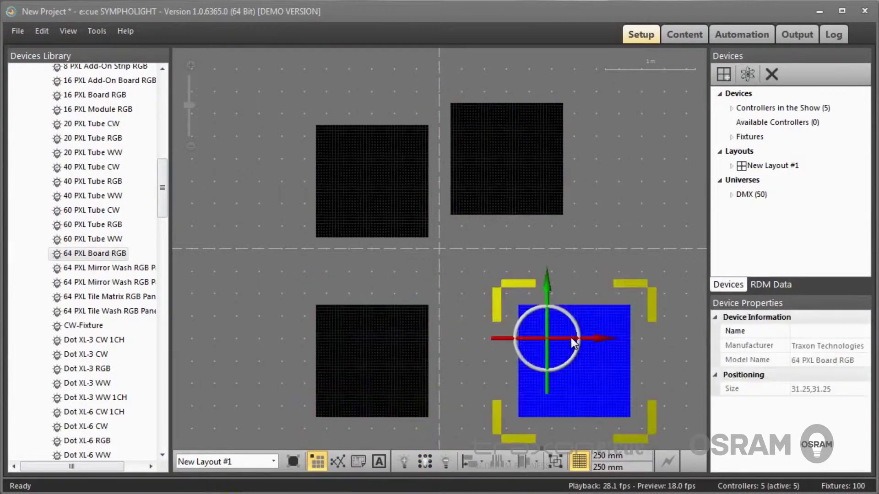
drag(267, 267, 460, 441)
- Move the two lower arrays up beneath the top ones into a 2x2 wall and check a corner pixel's address
drag(374, 348, 363, 304)
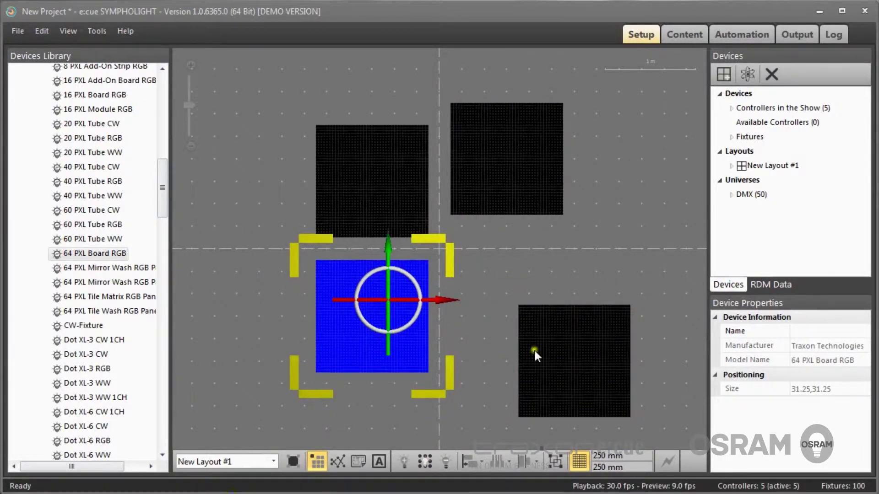
drag(500, 275, 658, 438)
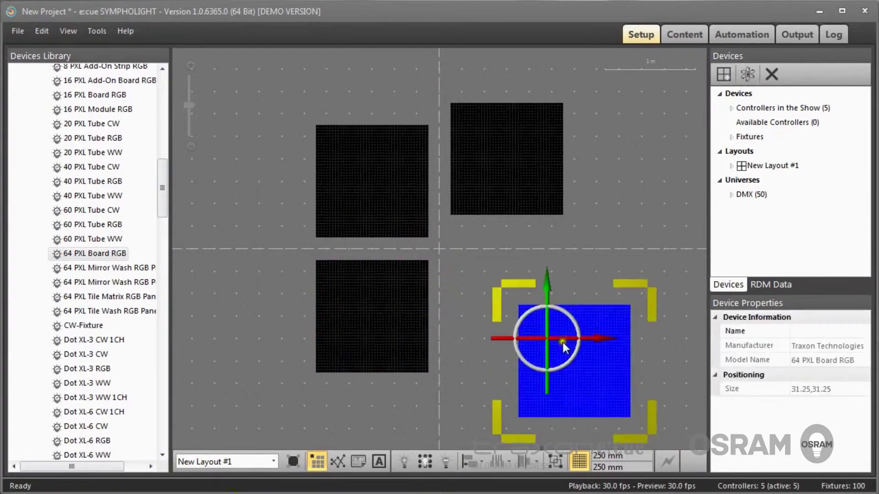
drag(575, 345, 488, 268)
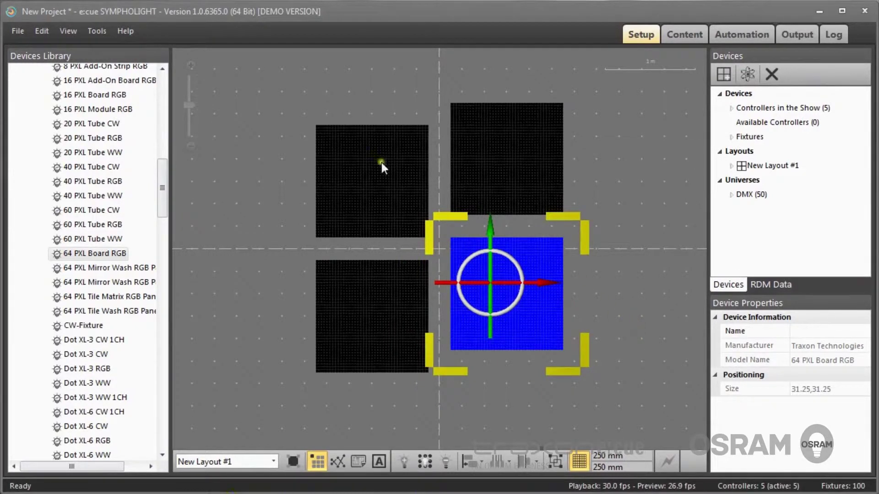
click(328, 133)
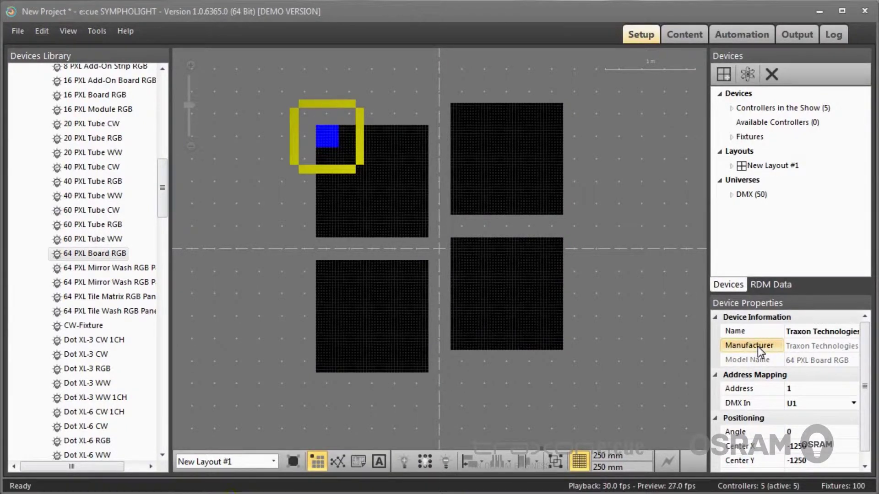
click(635, 211)
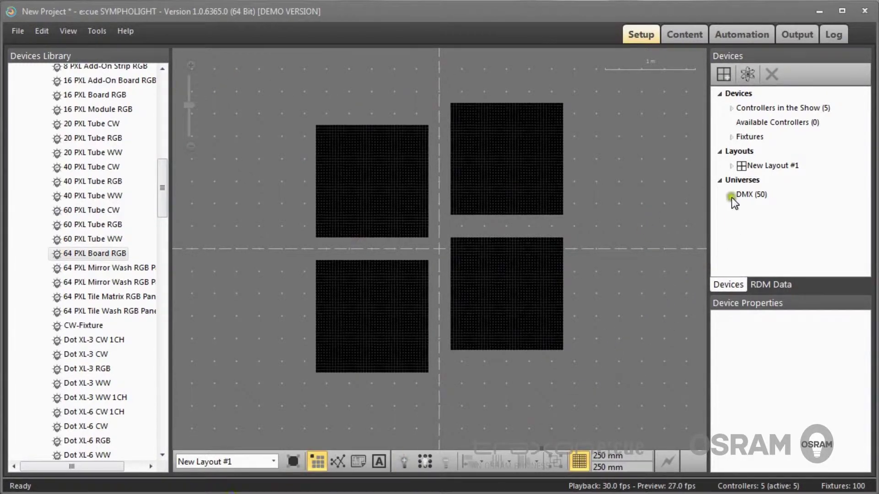
- Rename New Layout #1 to 'Pixel Wall Layout'
click(731, 166)
click(731, 166)
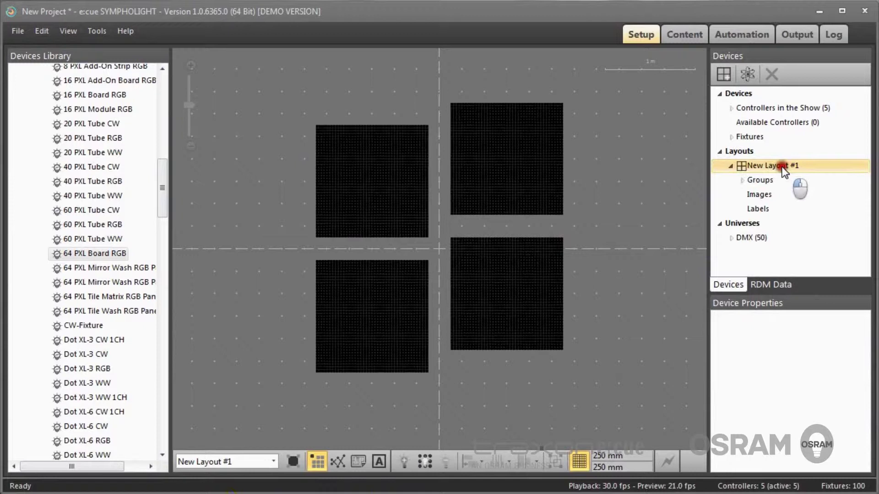
click(765, 168)
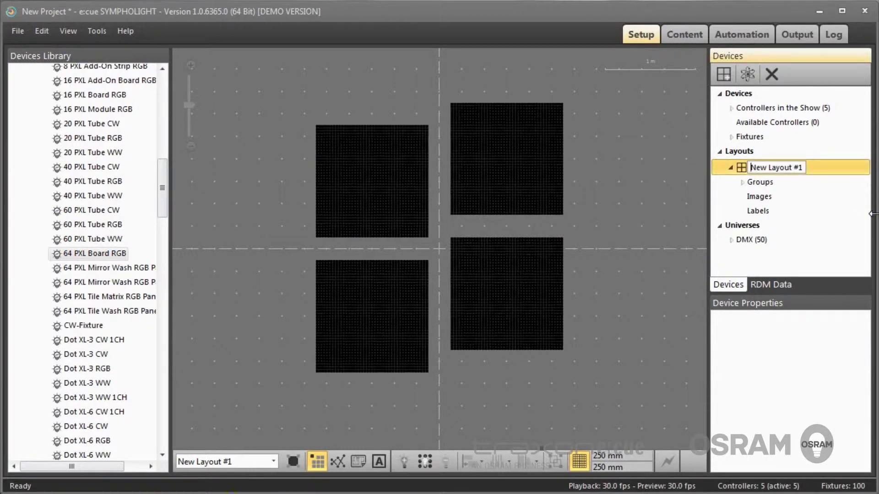
key(ctrl+a)
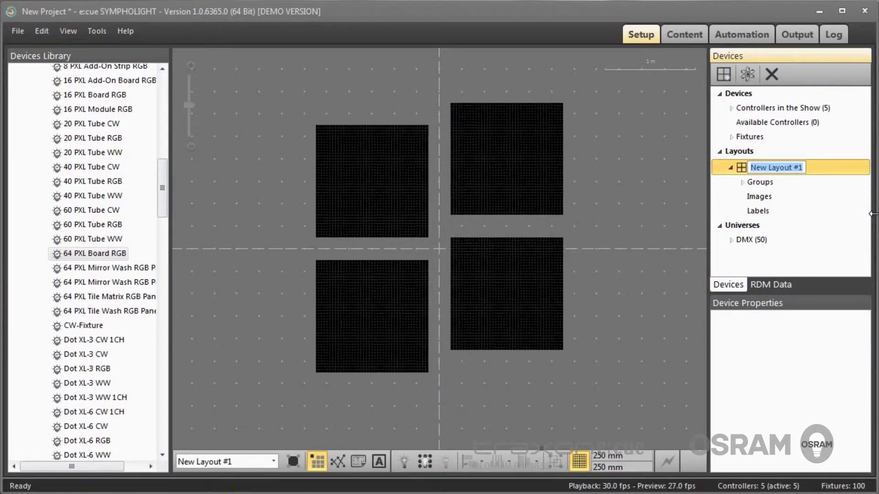
text(Pix)
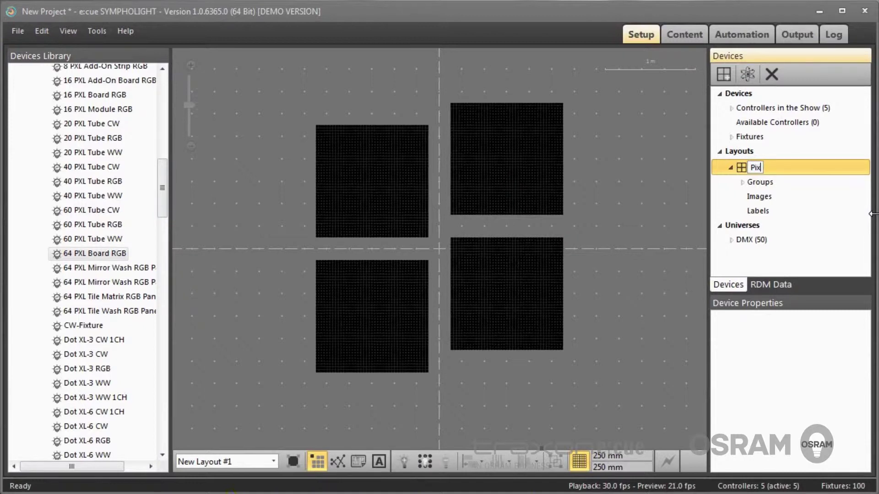
text(el Walll Layout)
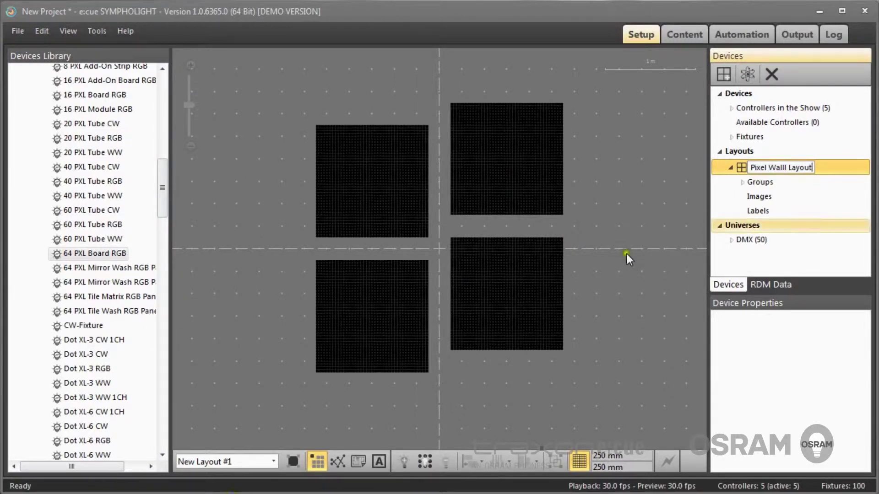
key(Left)
key(Left)
key(Left)
key(Left)
key(Left)
key(Left)
key(Left)
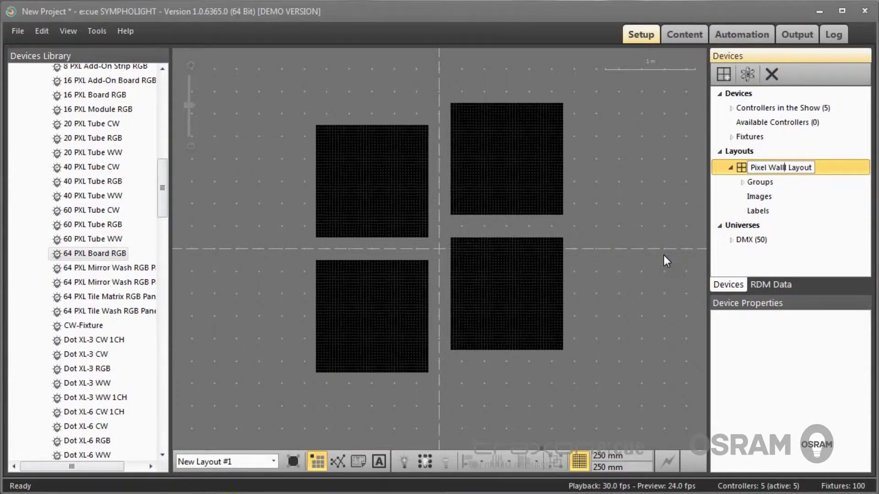
key(BackSpace)
key(Return)
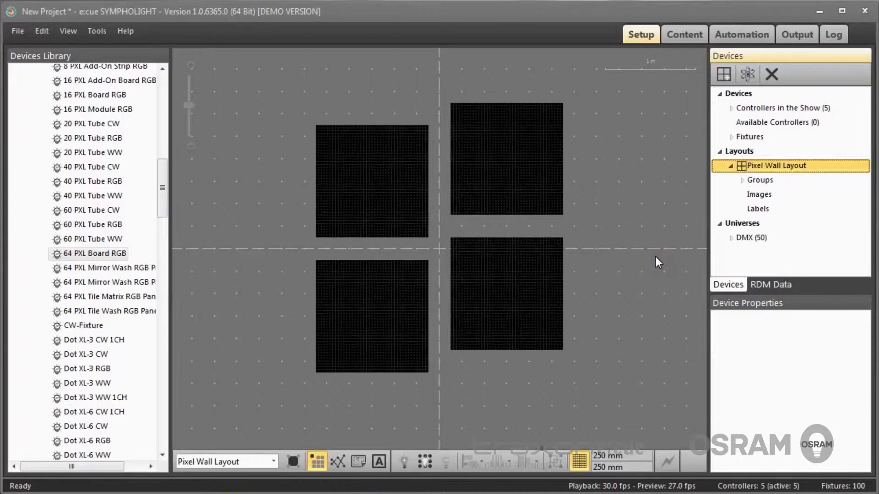
- Add a second empty layout and pick 1 PXL Cove Light XR RGB in the Devices Library
click(743, 152)
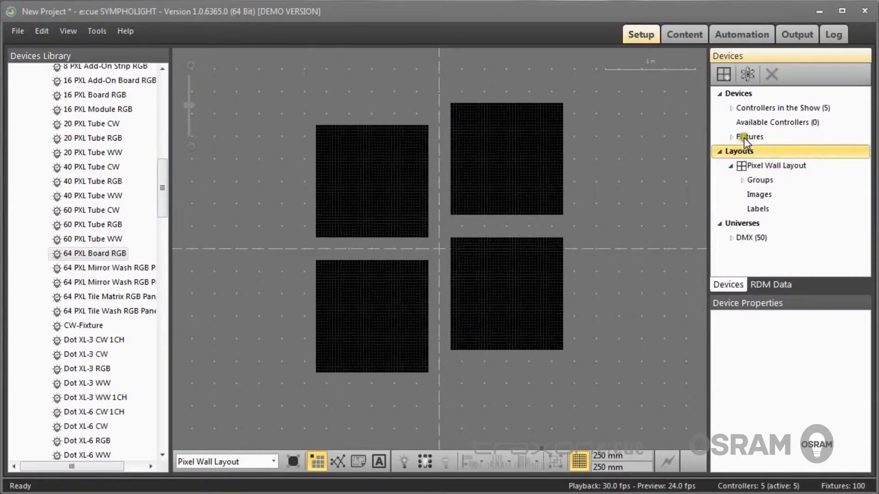
click(725, 73)
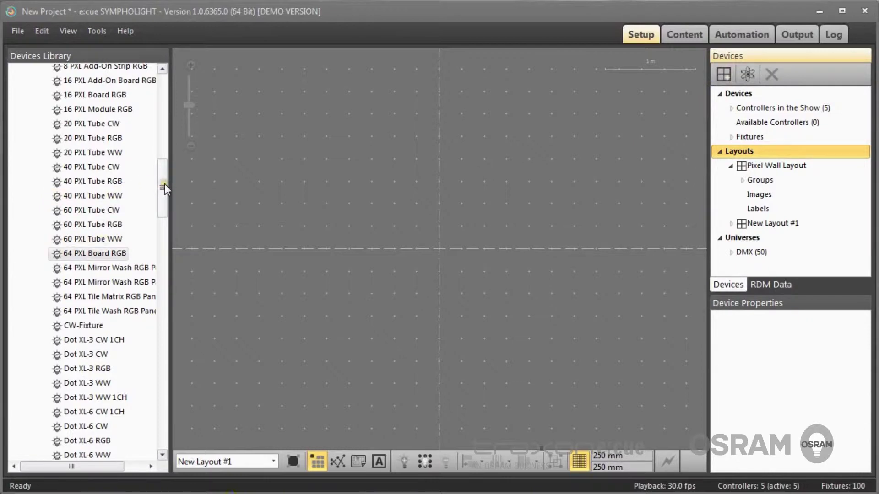
drag(164, 183, 169, 112)
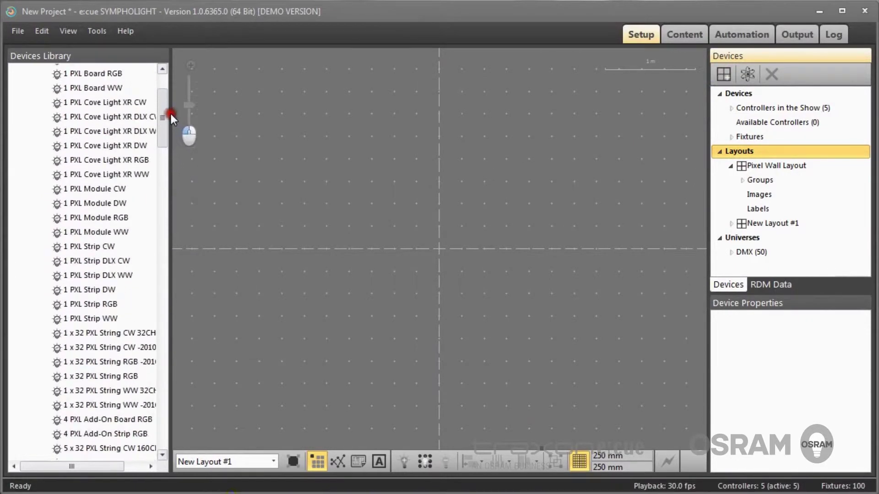
click(108, 304)
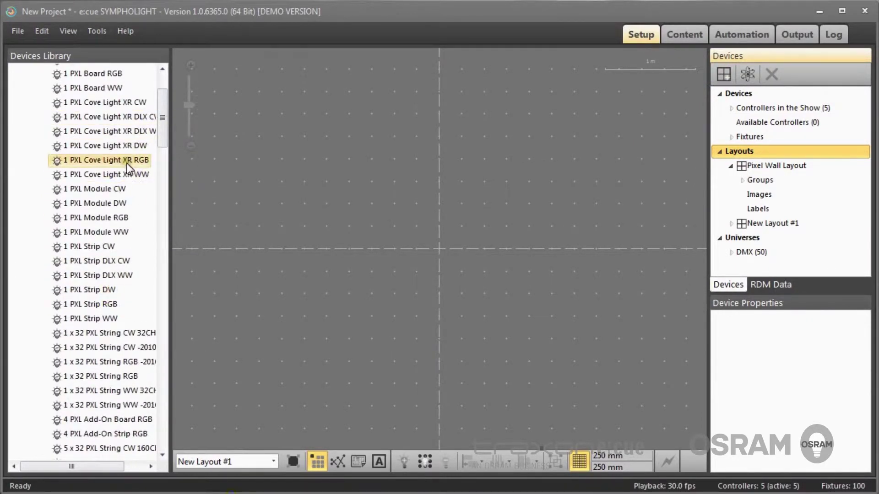
- Place a row of 1 PXL Cove Light XR RGB fixtures along the layout's centre line
drag(127, 163, 396, 255)
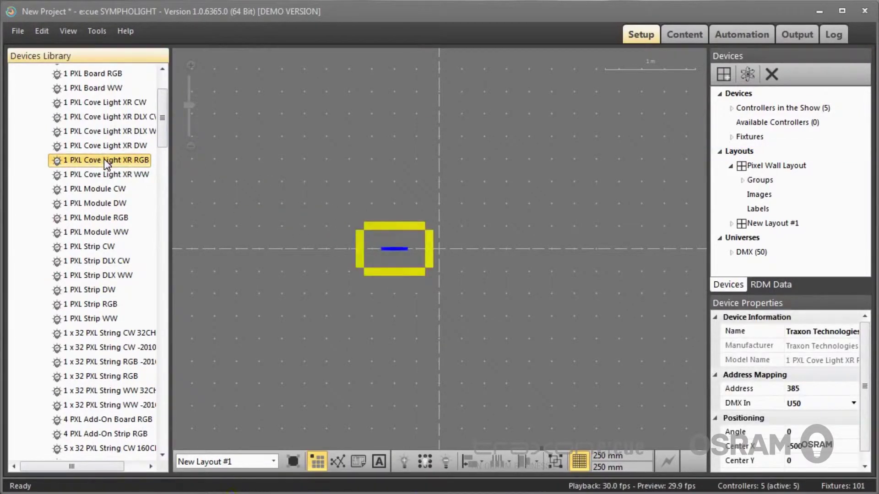
click(283, 157)
click(465, 249)
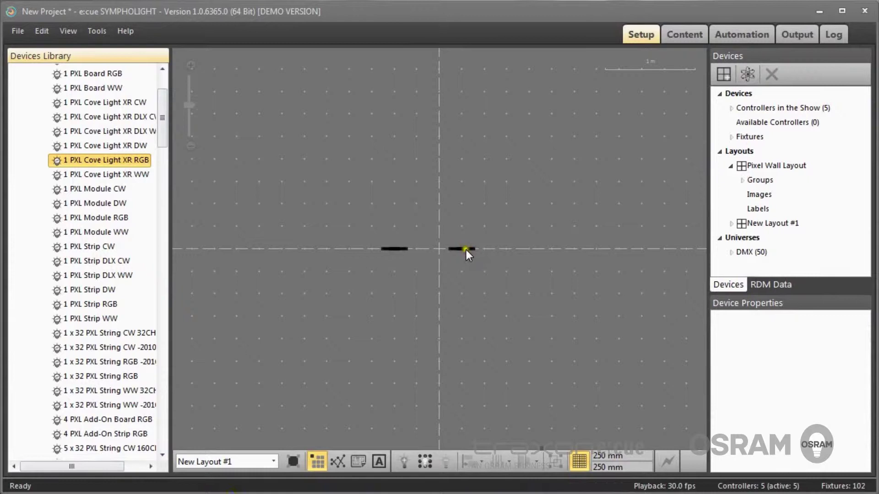
drag(102, 165, 503, 251)
drag(467, 191, 549, 255)
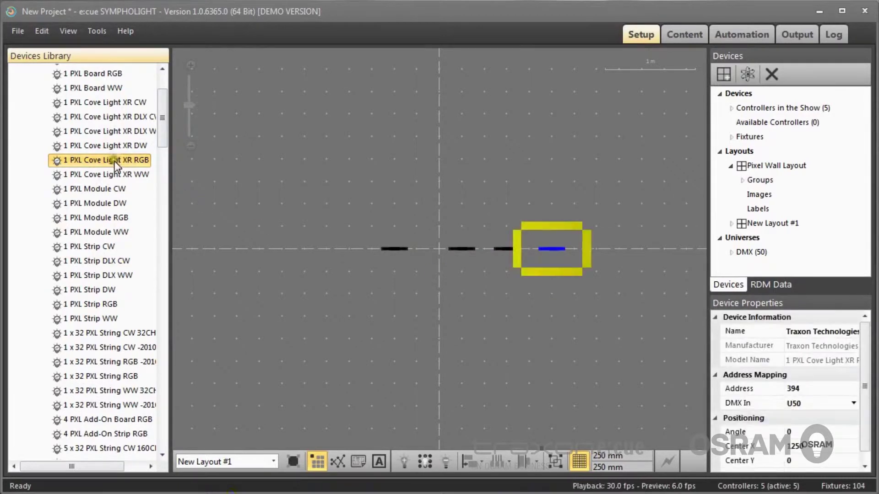
drag(114, 161, 347, 257)
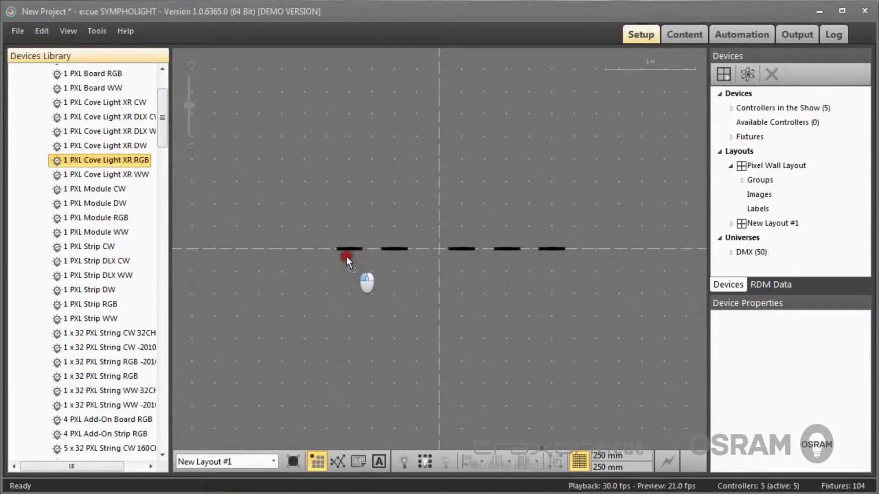
- Move the first cove strip right to Center X -750 so all five strips are evenly spaced
click(191, 66)
click(191, 65)
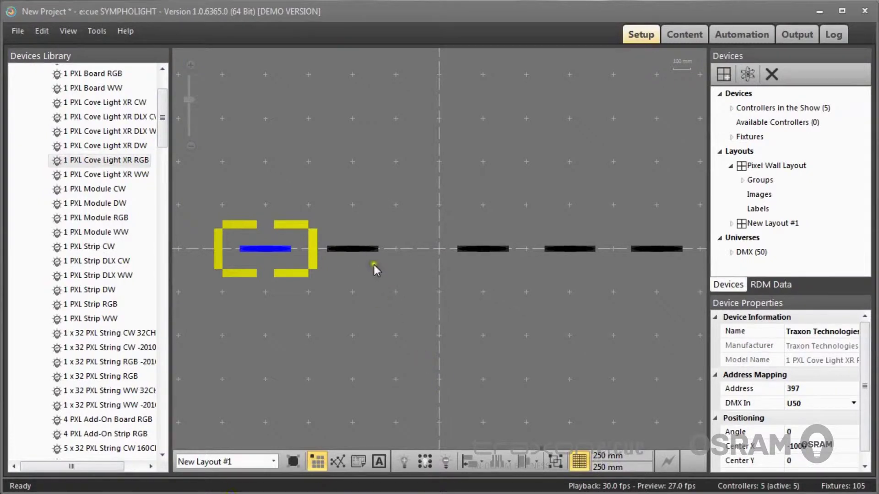
click(358, 249)
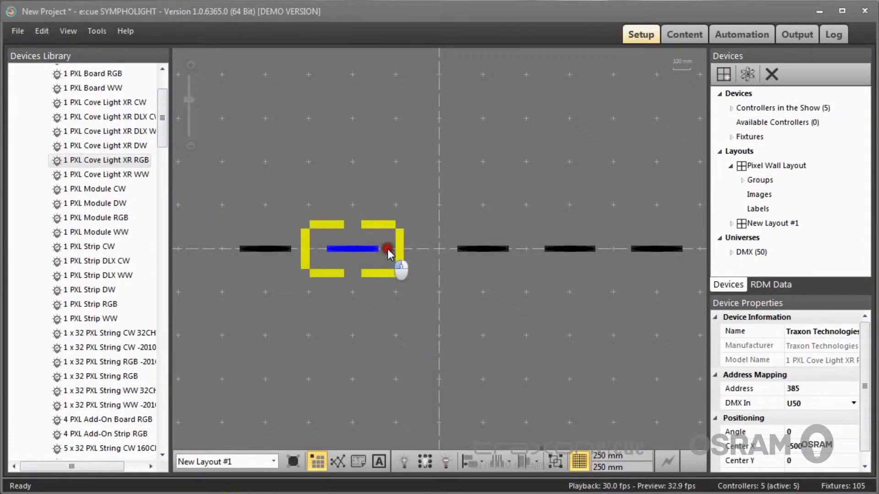
click(270, 250)
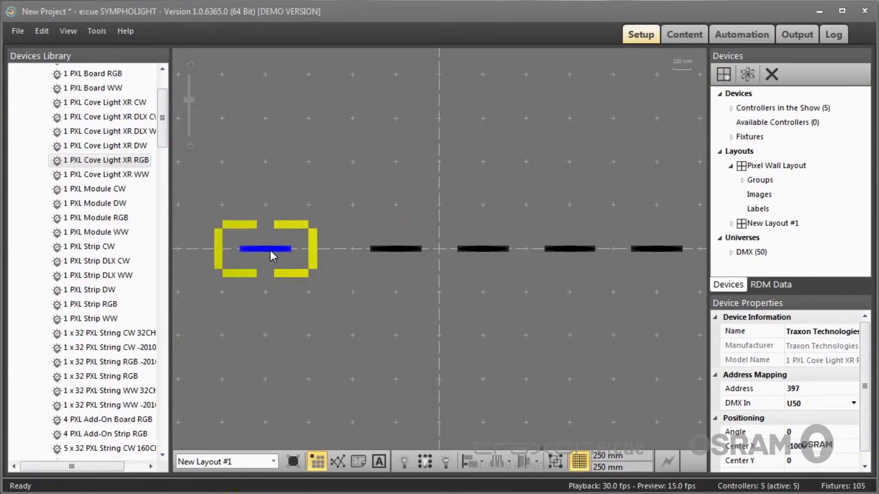
drag(270, 251, 332, 247)
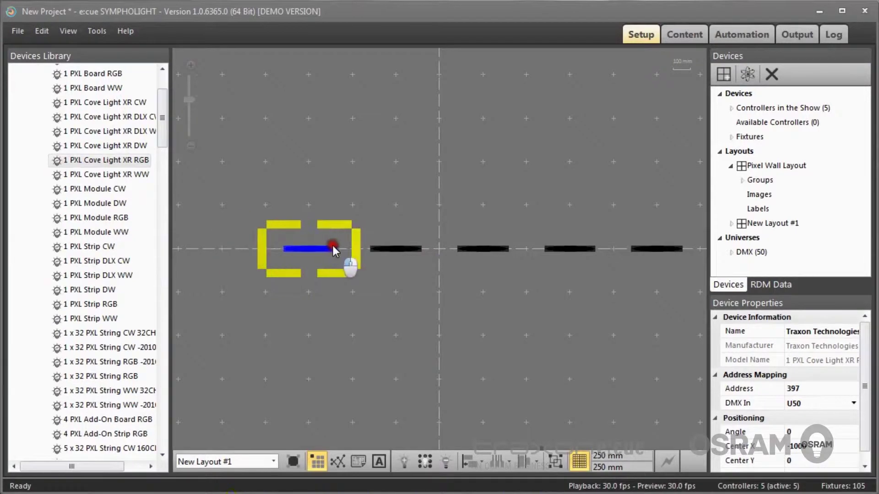
click(368, 326)
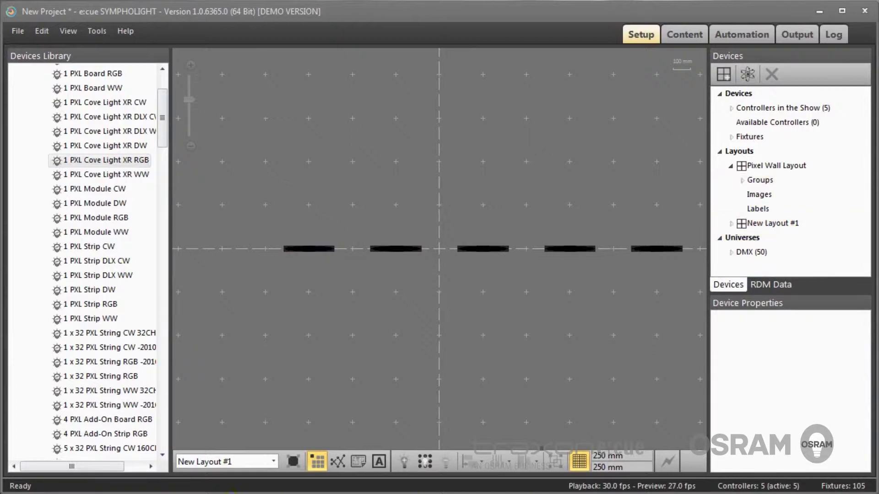
- Rename 'New Layout #1' in the Devices tree to 'Cove Light Layout'
click(769, 223)
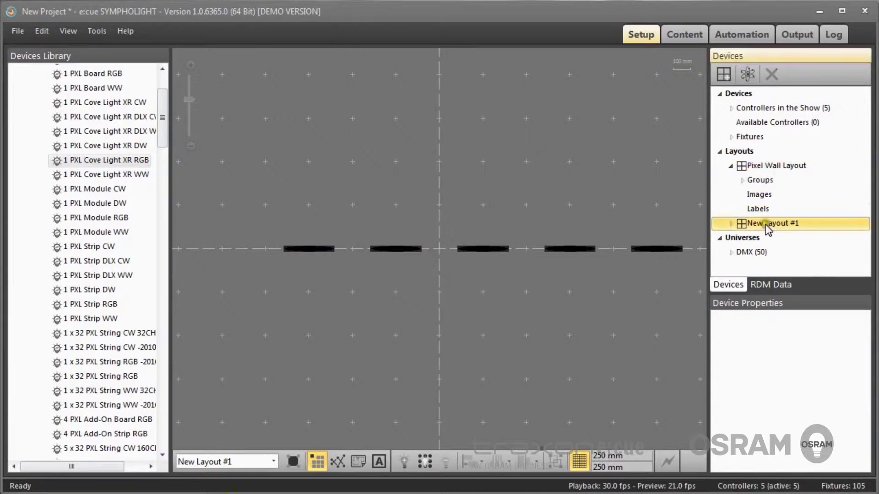
click(773, 225)
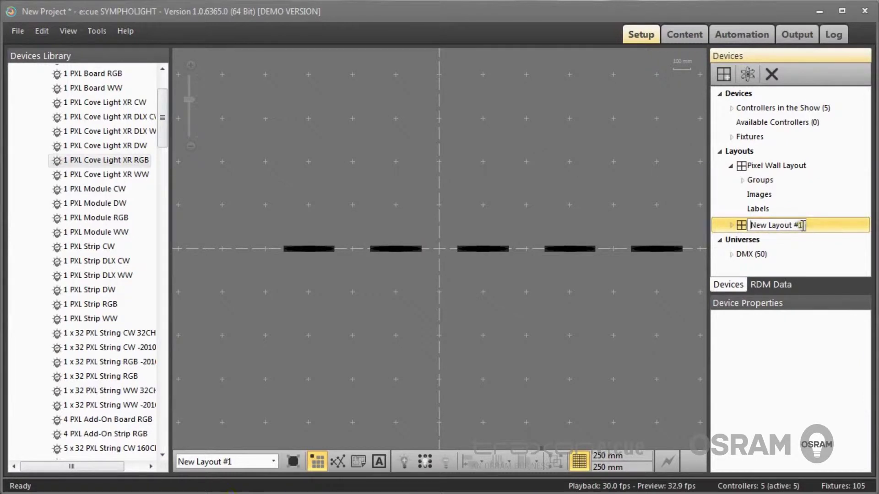
drag(806, 224, 702, 229)
text(Co)
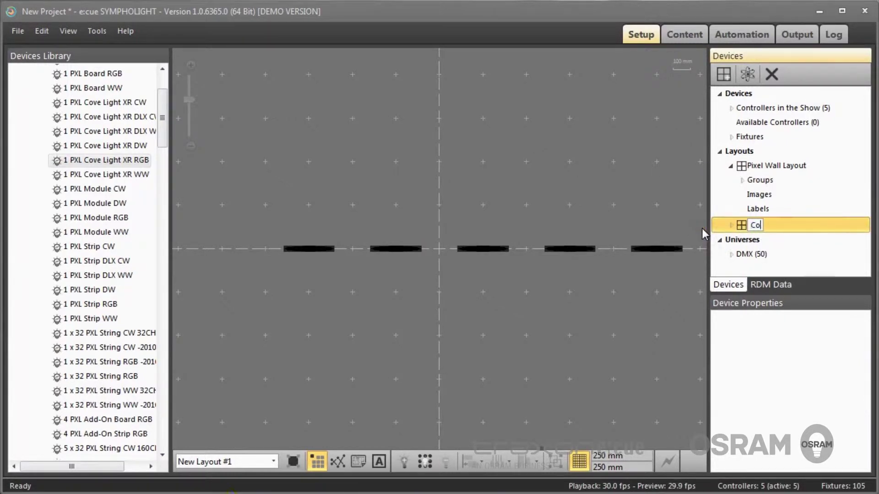
text(ve Light Layout)
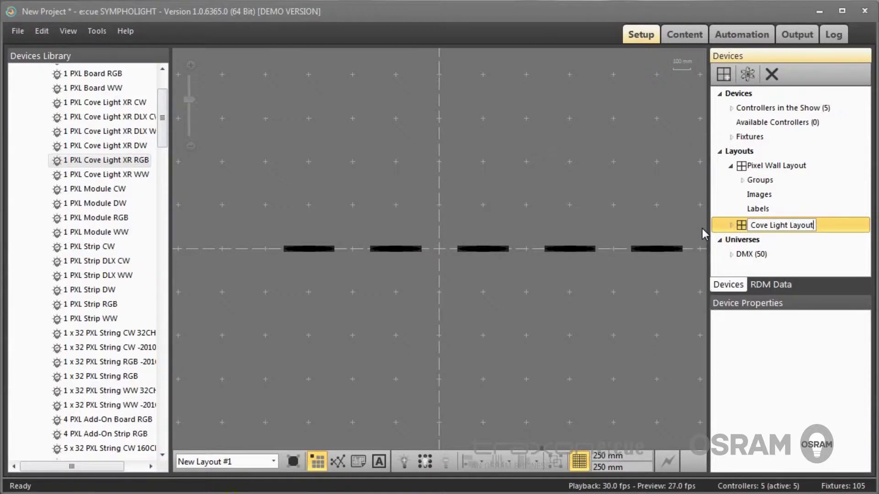
key(Return)
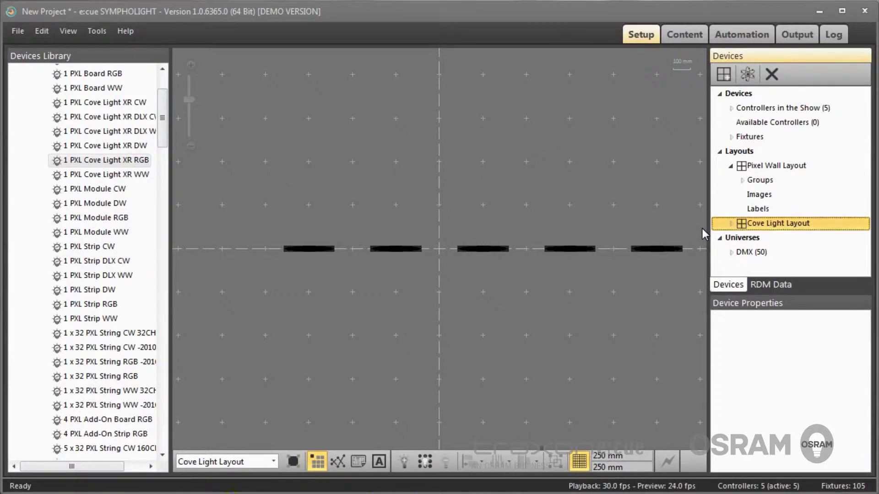
click(322, 252)
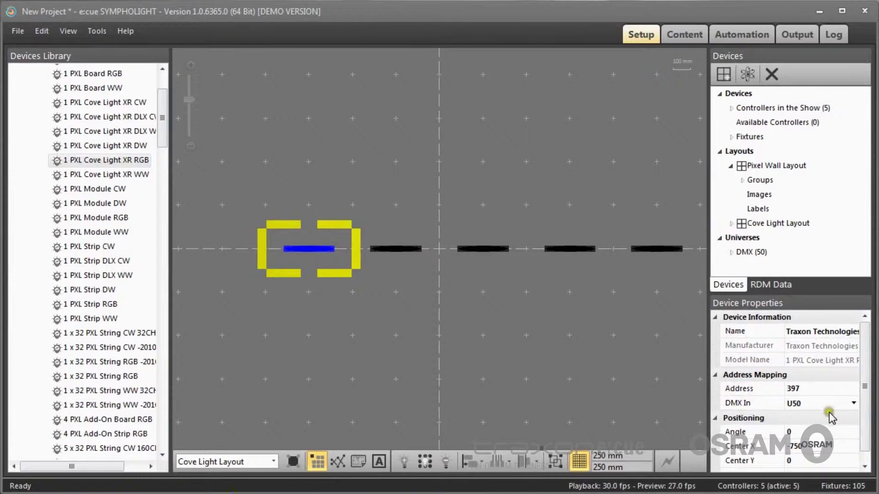
click(401, 248)
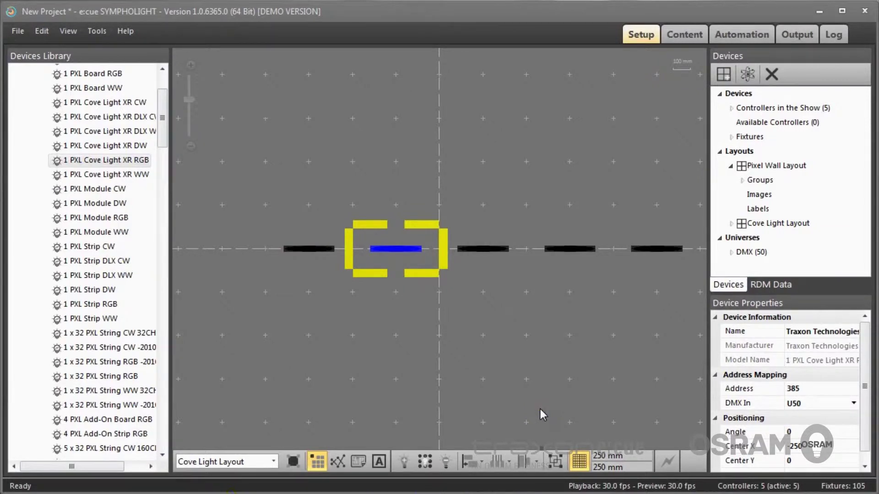
click(558, 332)
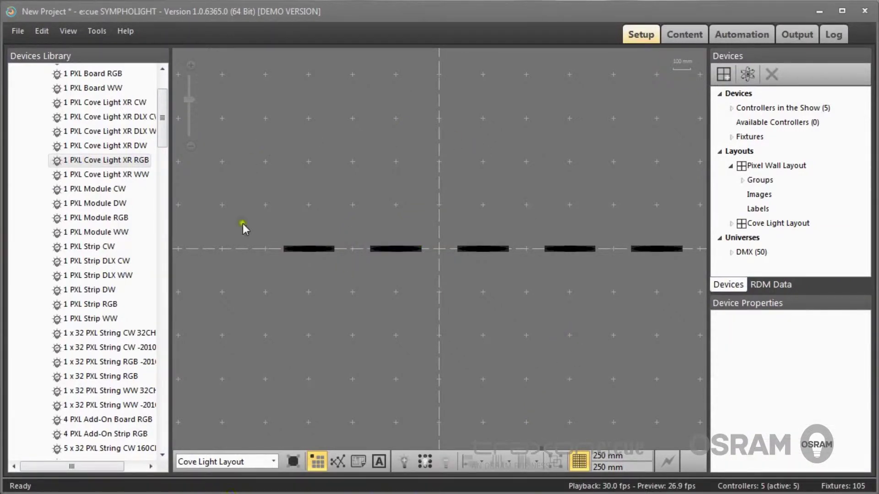
- Create a colour fader group from the first three cove light strips
click(323, 248)
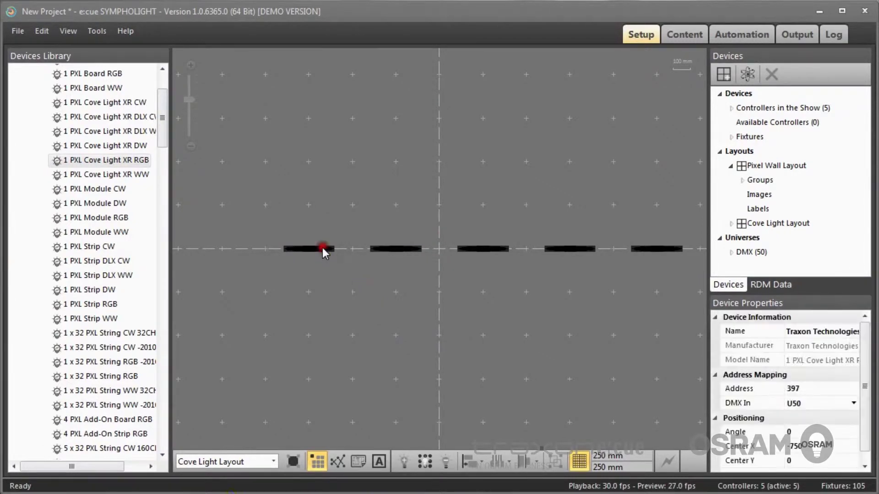
ctrl+click(407, 247)
ctrl+click(488, 248)
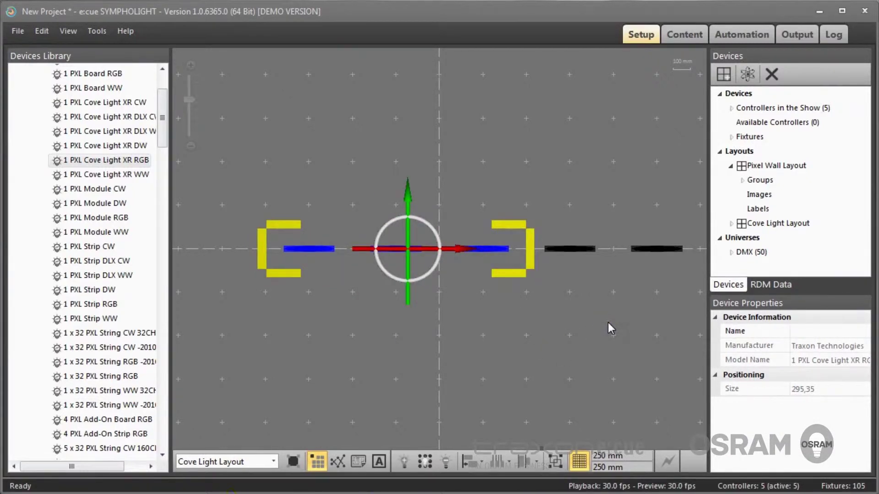
click(555, 461)
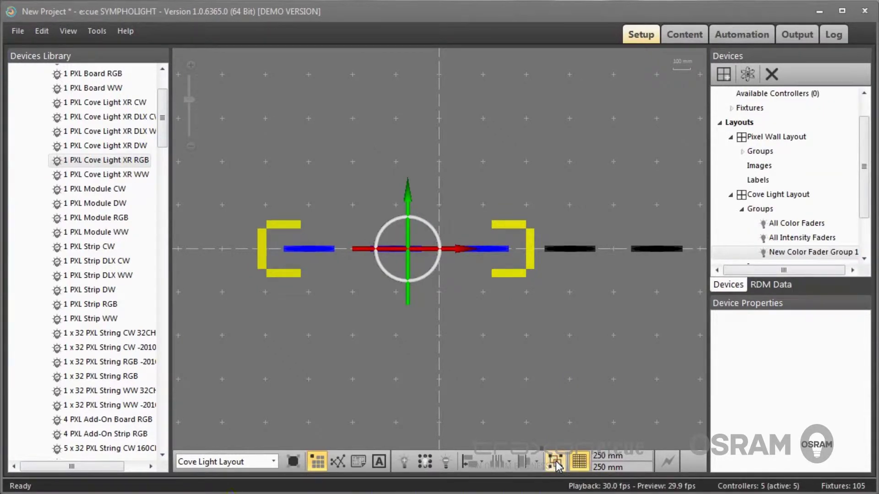
- Rename 'New Color Fader Group 1' to 'First Coves'
drag(869, 163, 868, 188)
click(792, 211)
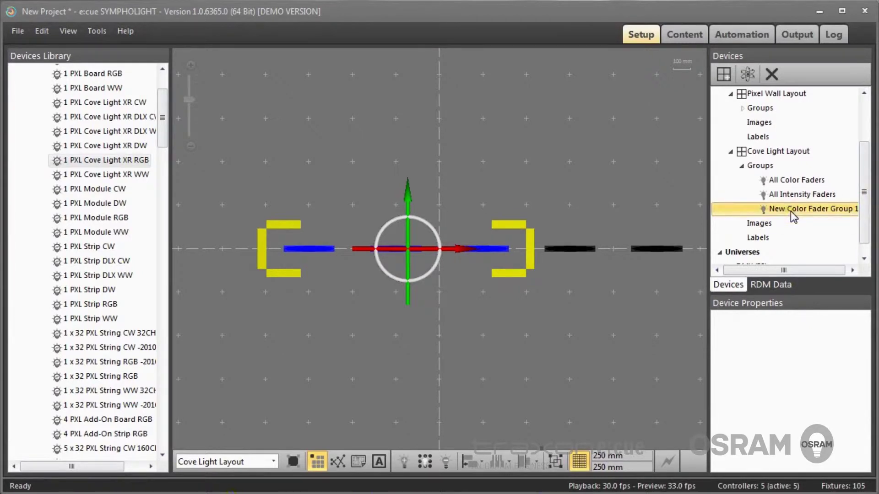
click(790, 210)
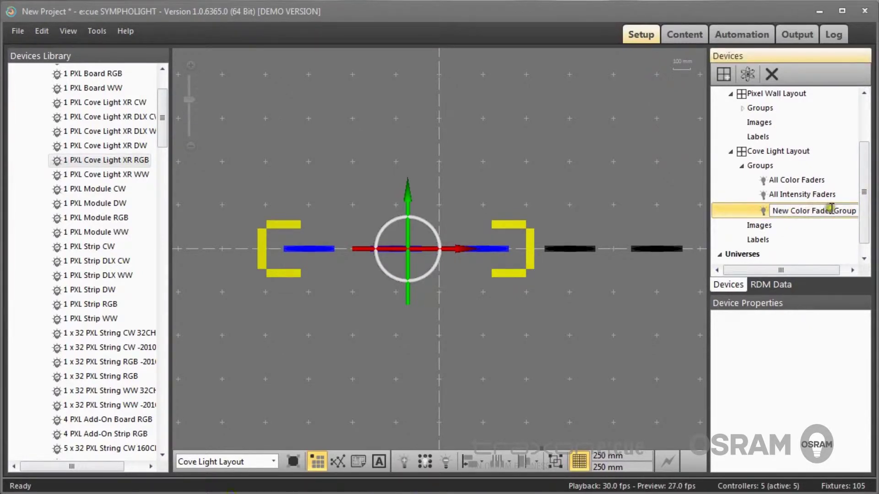
drag(855, 213, 740, 206)
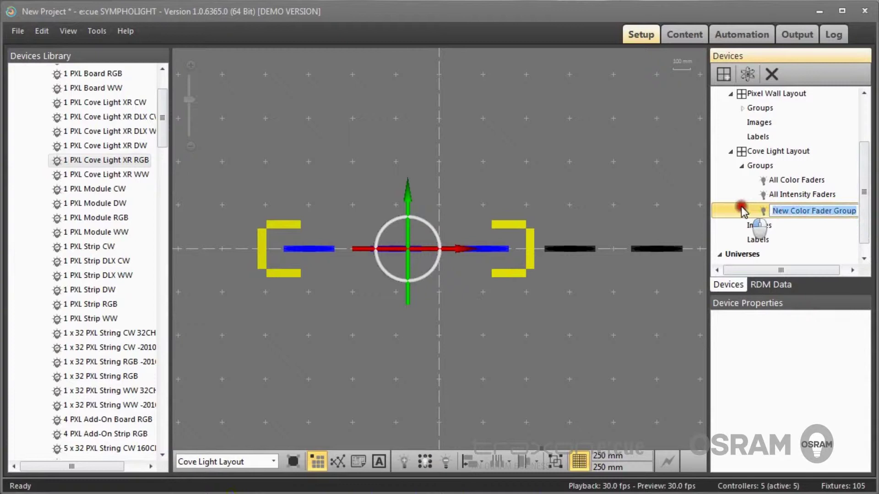
text(First C)
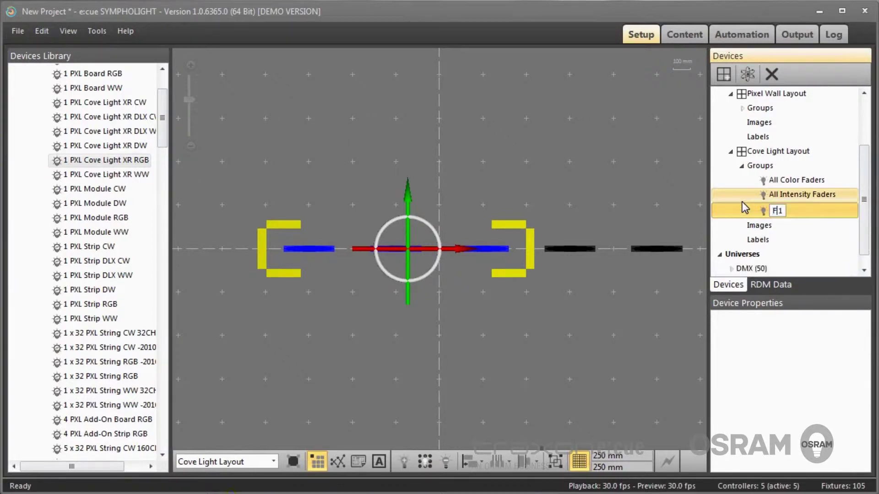
text(oves)
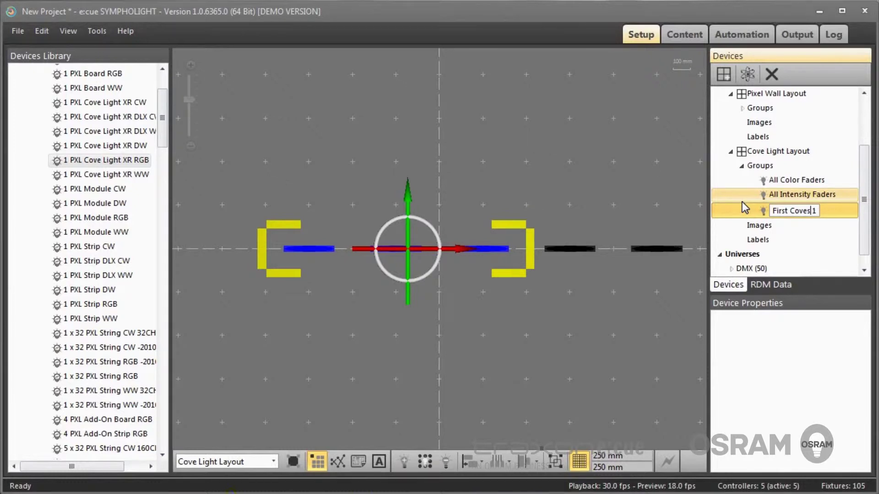
key(Delete)
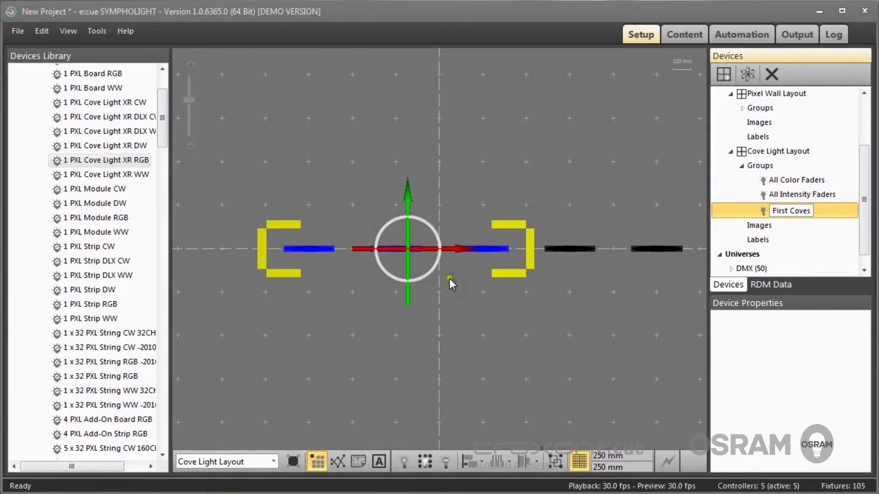
click(509, 331)
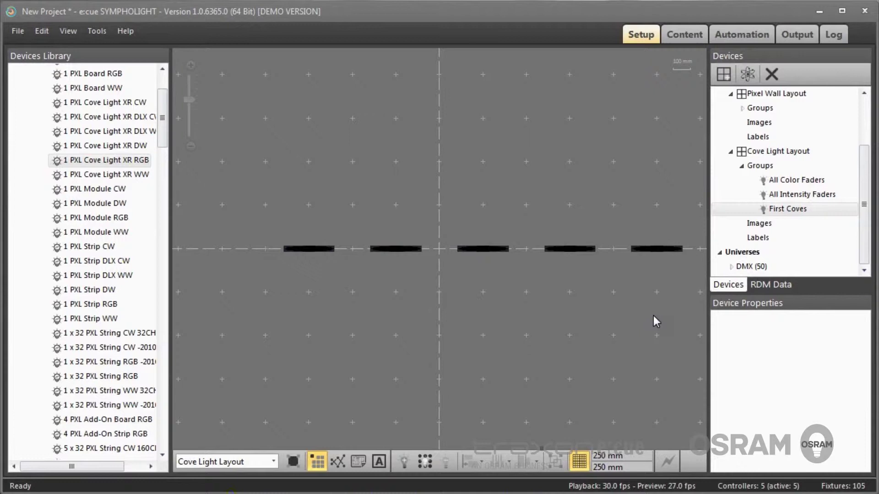
- Return to the Cove Light Layout and inspect the middle cove strip's properties in an enlarged properties pane
click(742, 167)
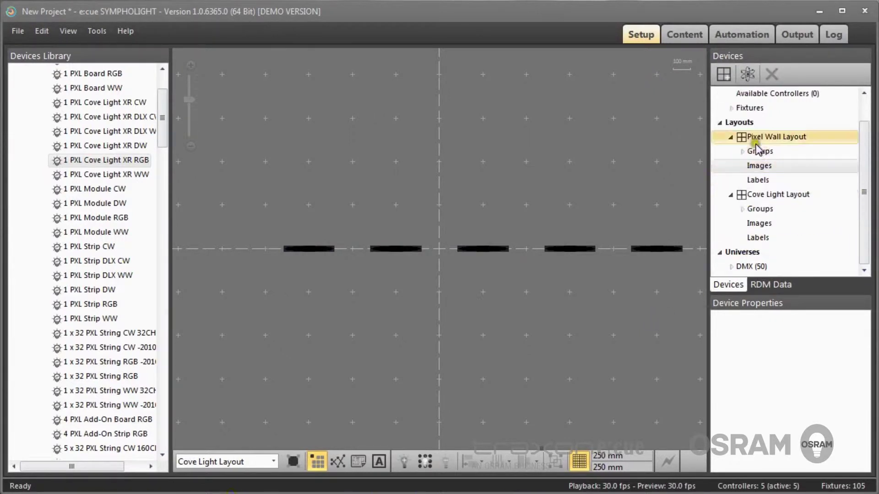
click(779, 136)
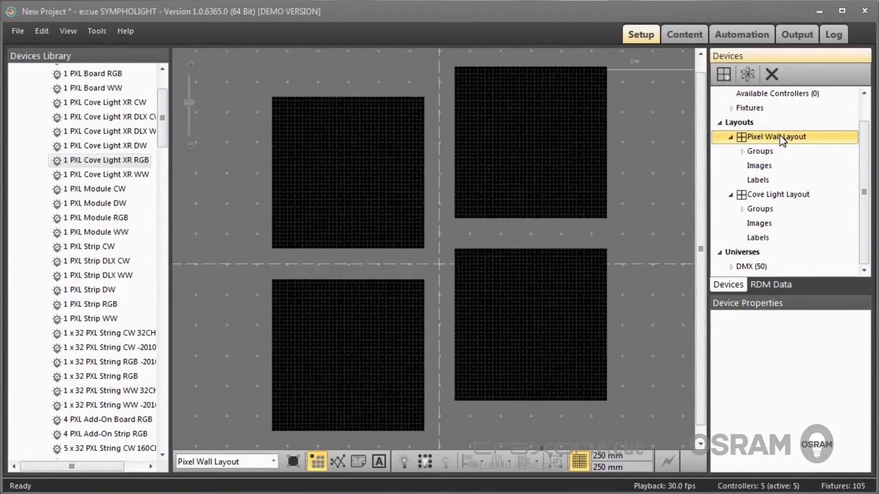
click(767, 194)
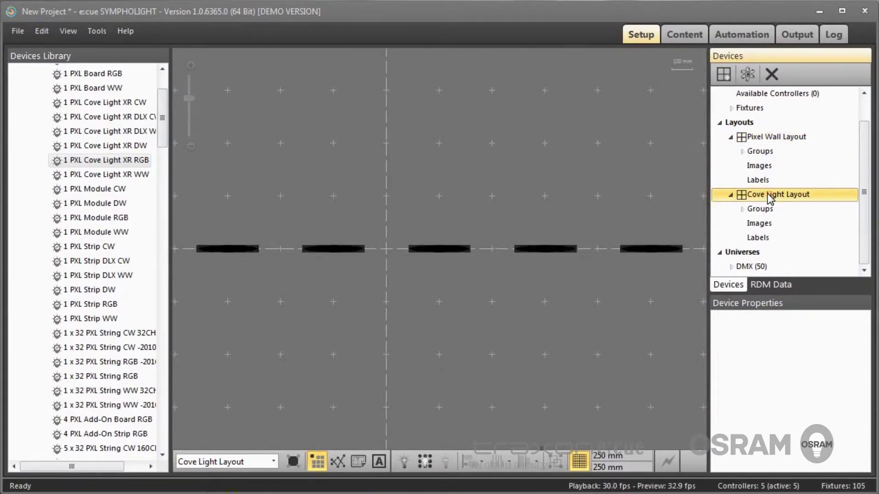
click(439, 248)
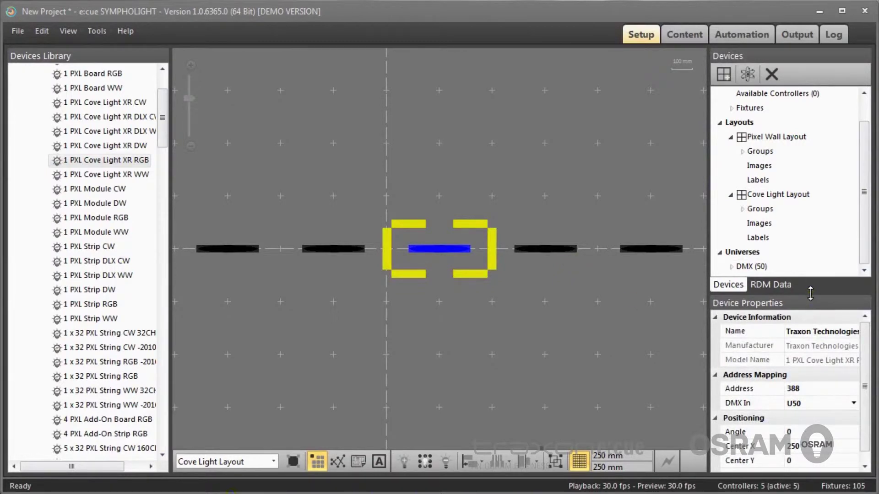
drag(810, 293, 810, 190)
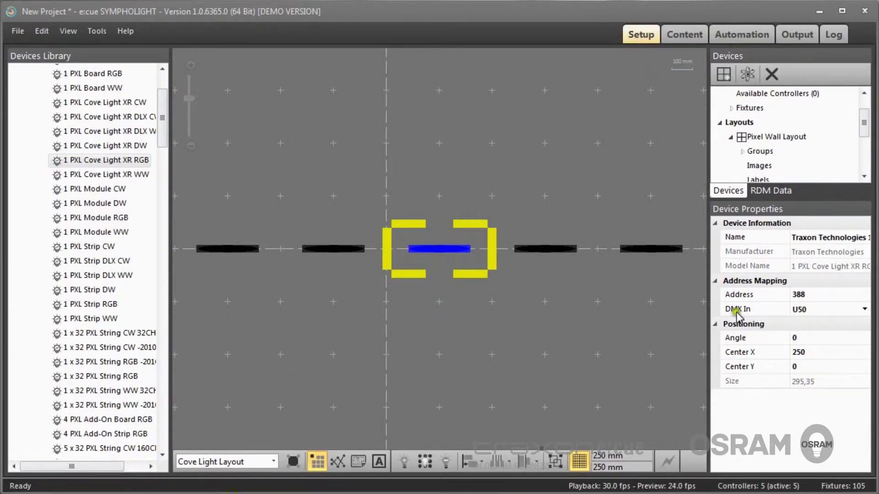
click(591, 320)
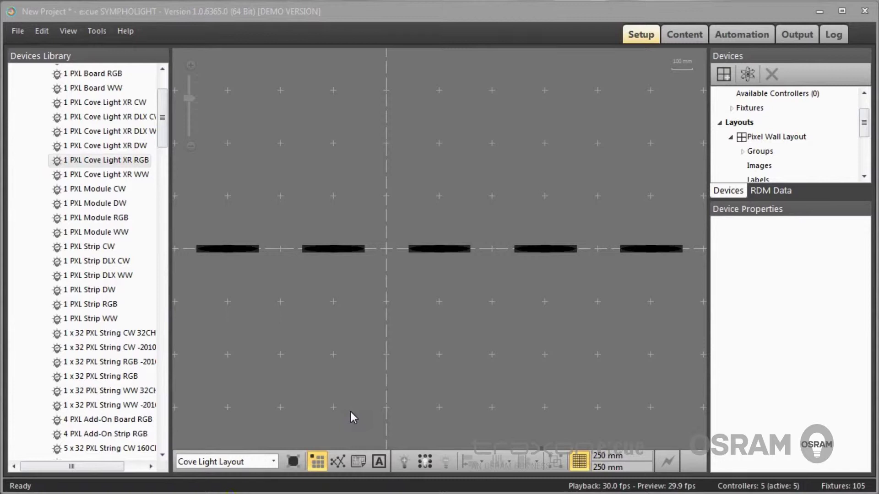
- In Patch Mode, chain all five cove lights on U51, placing the middle one at address 7
click(338, 462)
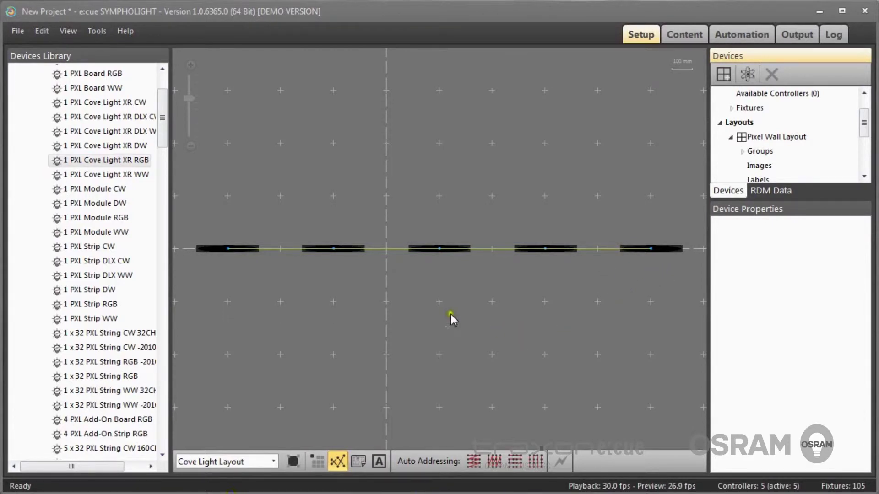
mouse_move(439, 250)
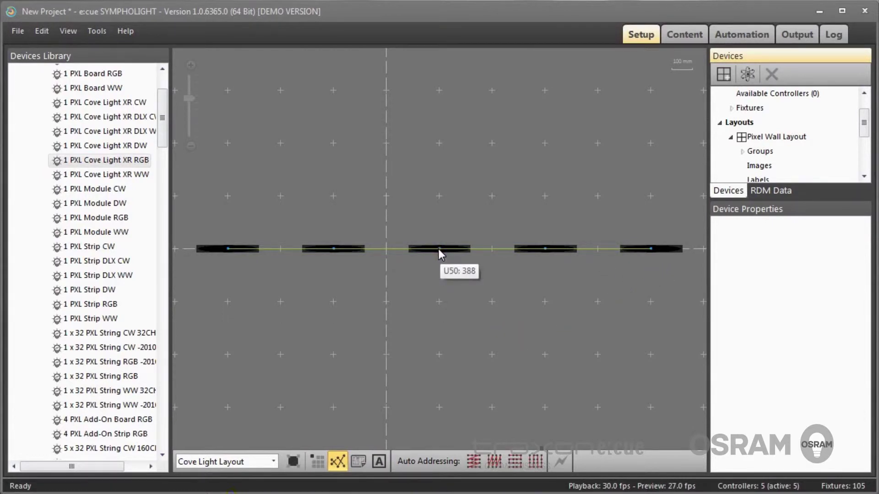
drag(439, 247, 328, 251)
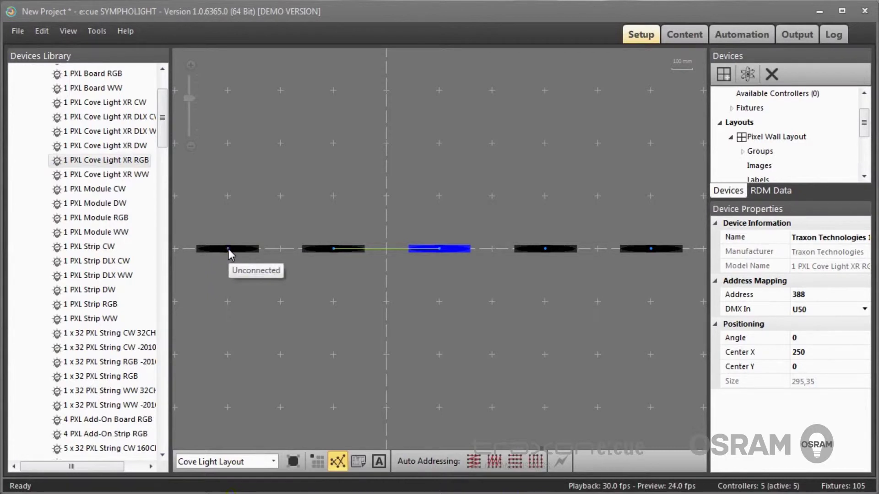
drag(229, 249, 334, 249)
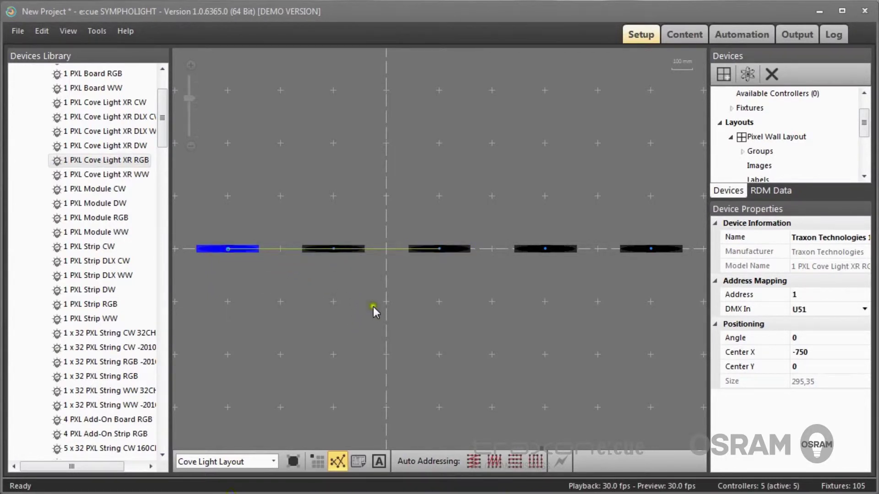
click(457, 251)
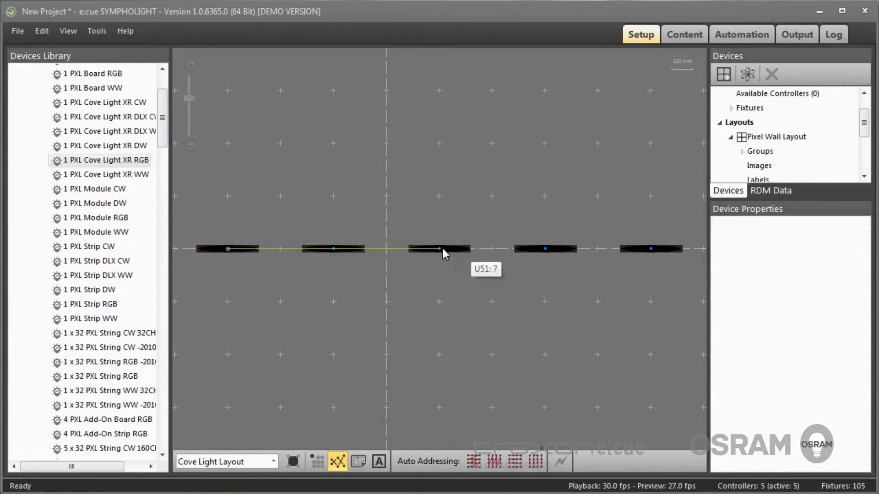
drag(443, 248, 652, 251)
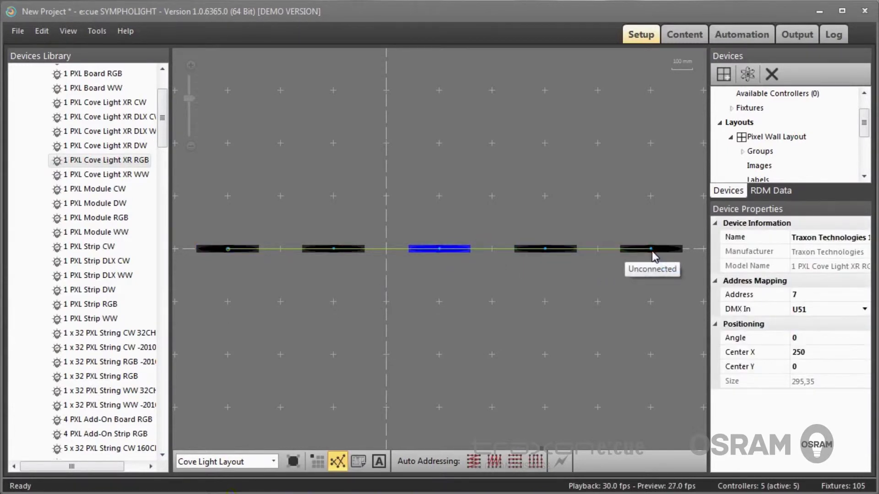
click(196, 186)
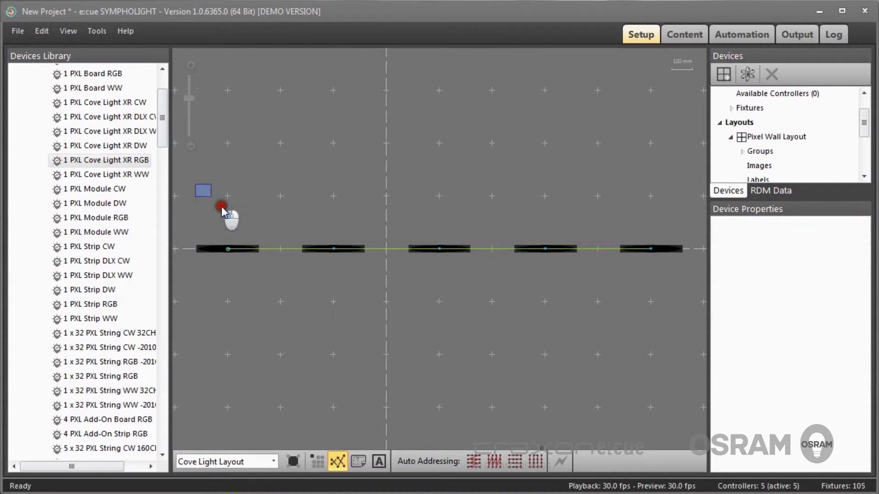
drag(222, 207, 695, 300)
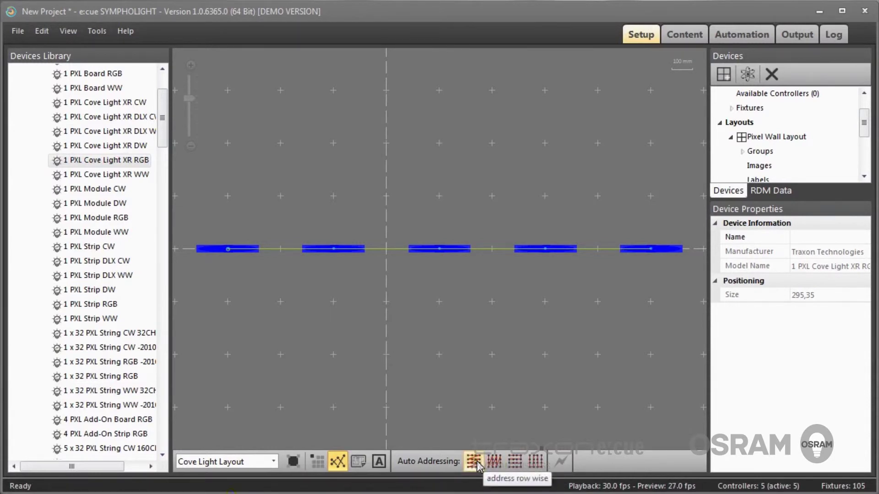
- Add a new label with the Label tool and move it up-left above the cove row
click(441, 358)
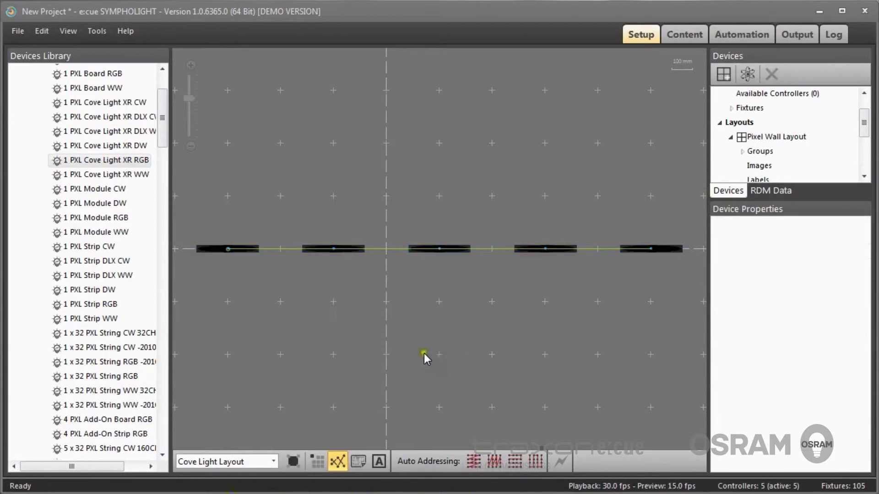
click(356, 463)
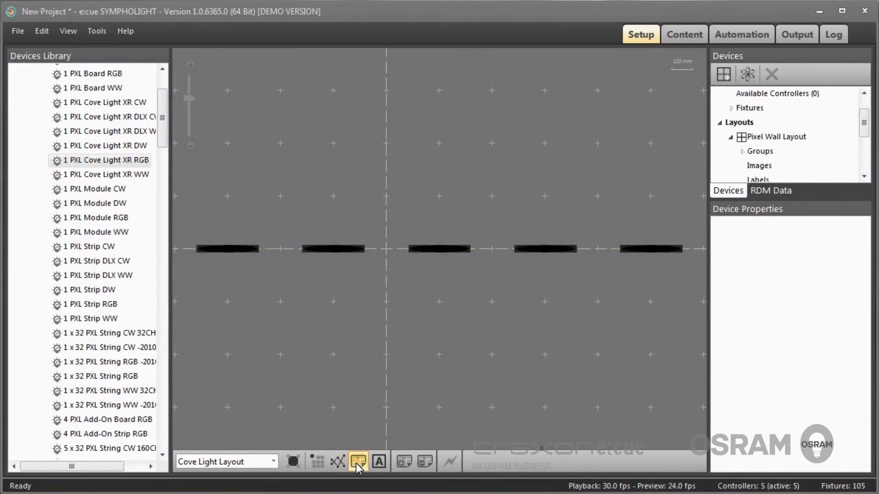
click(379, 462)
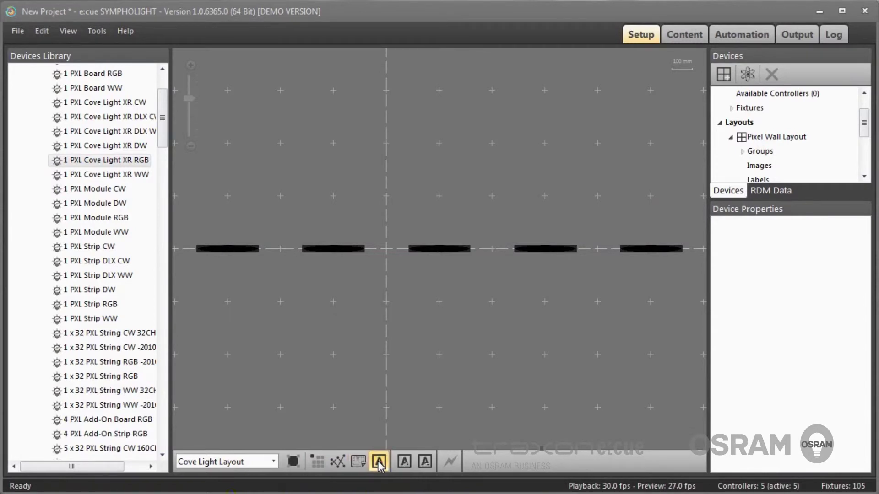
click(408, 463)
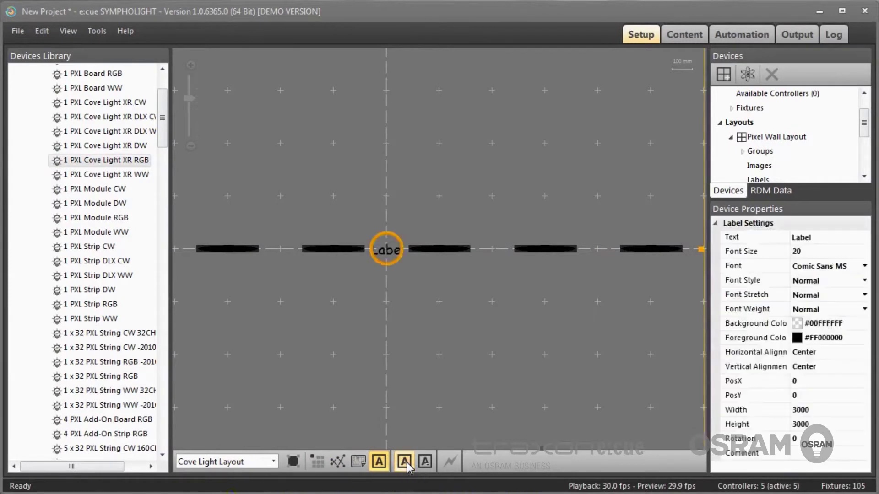
drag(384, 247, 316, 147)
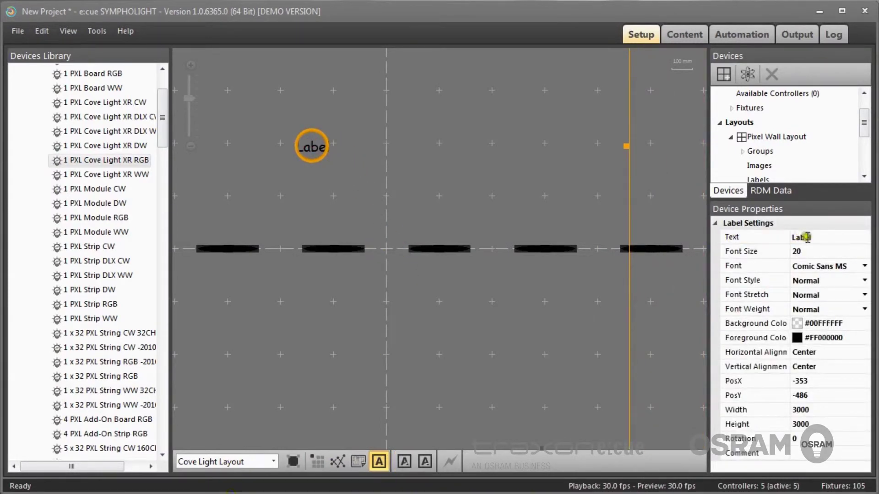
- Set the label's Text property to 'My Context'
click(717, 237)
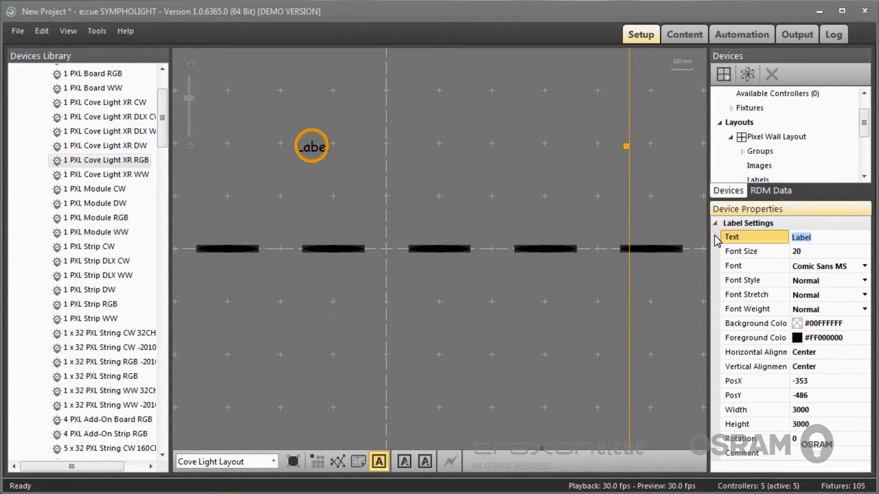
text(My Context)
key(Return)
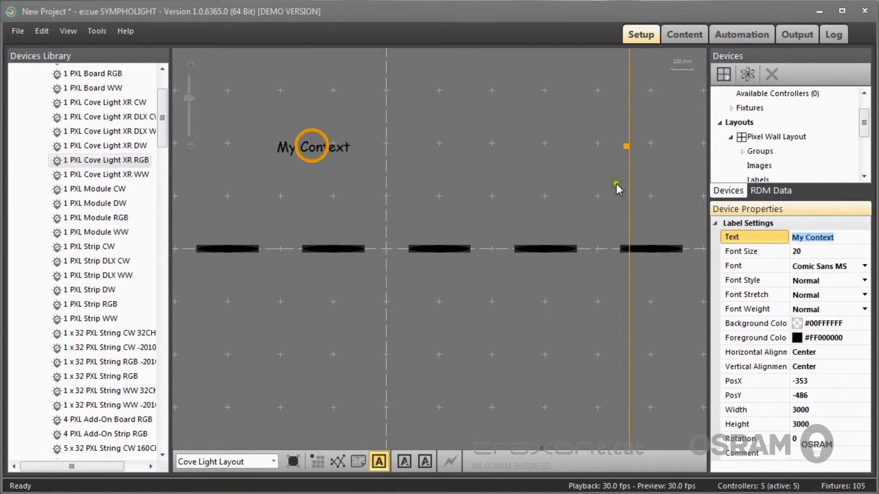
click(650, 173)
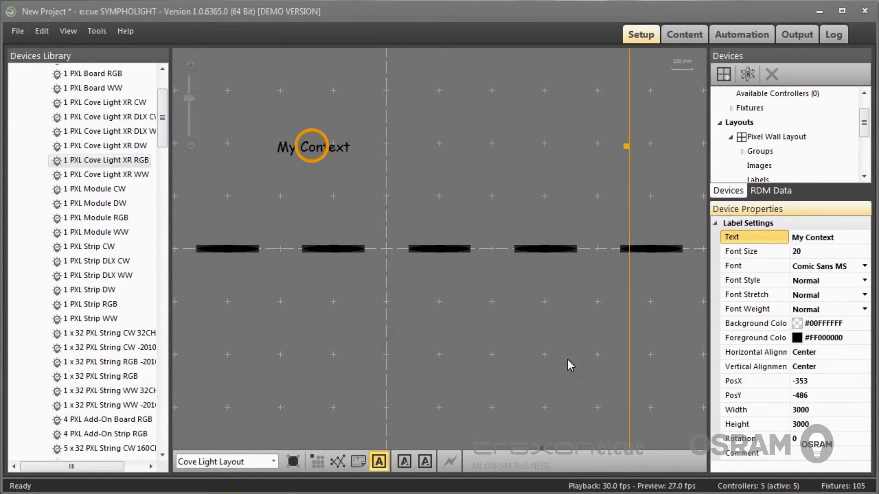
- Expand the Cove Light Layout's Groups in the Devices tree and enlarge the tree pane
click(550, 249)
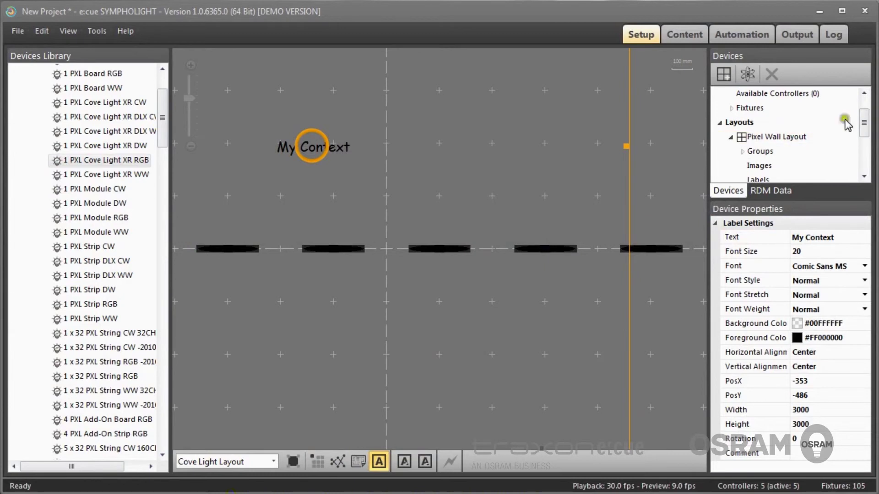
click(767, 154)
click(762, 167)
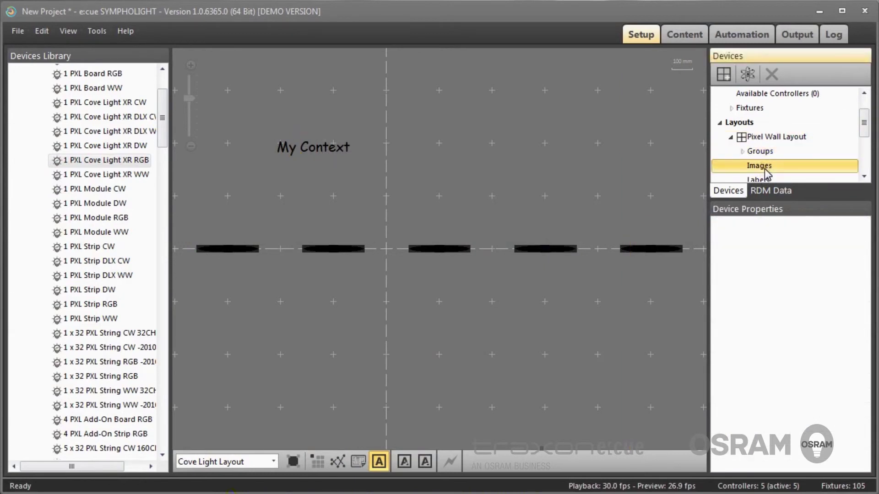
click(862, 178)
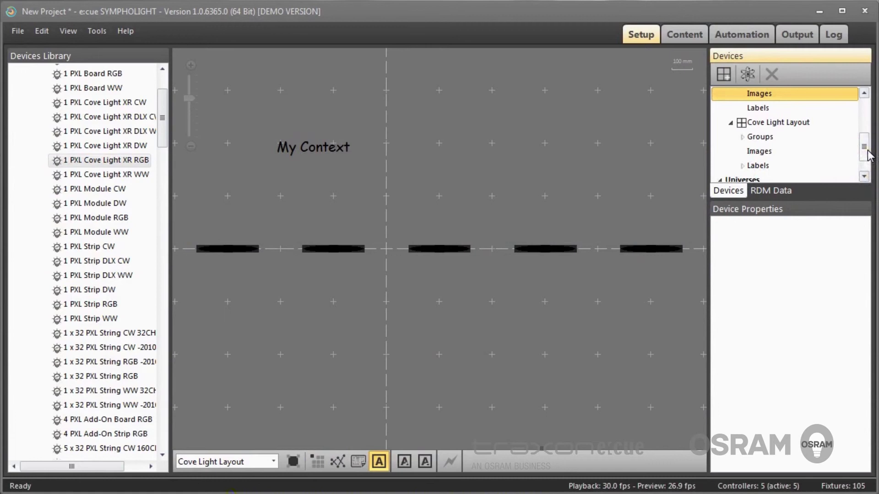
click(741, 137)
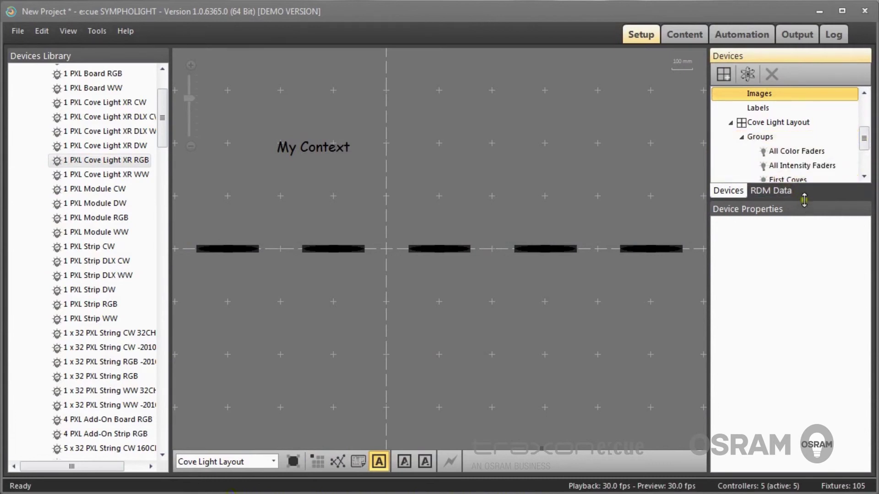
drag(804, 199, 812, 304)
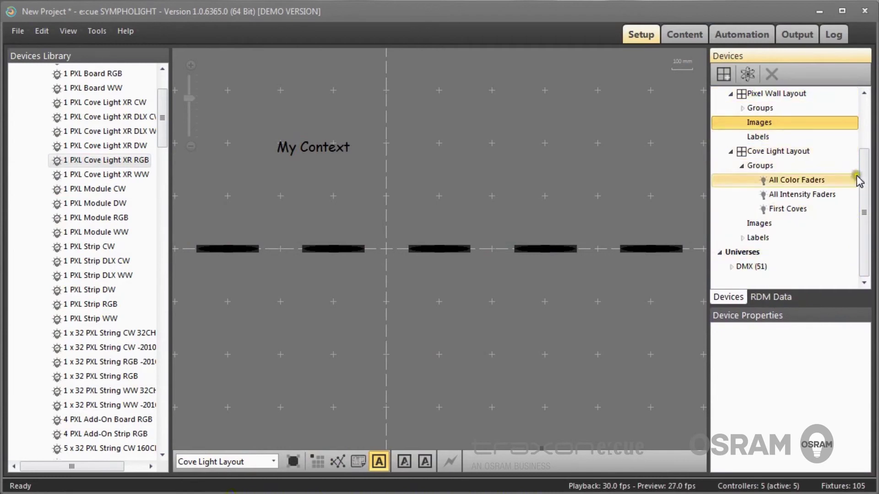
drag(863, 176, 871, 113)
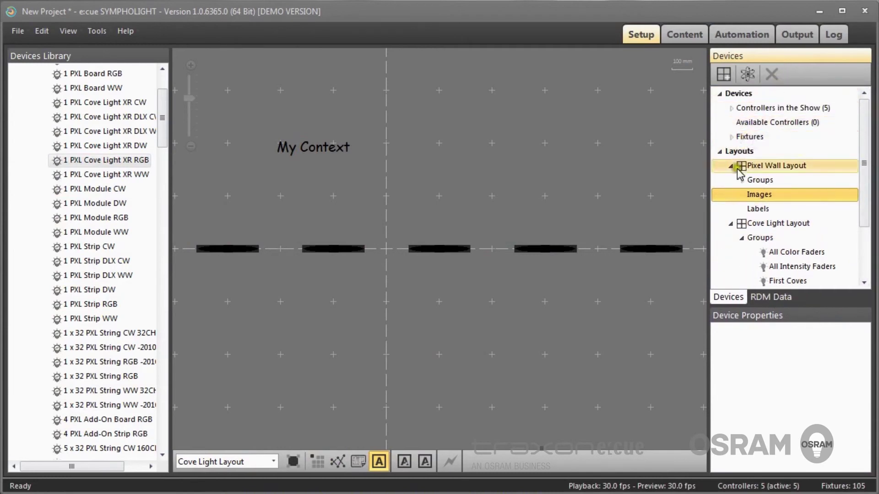
- Select All Color Faders, then First Coves, to show it holds the three leftmost coves
click(788, 254)
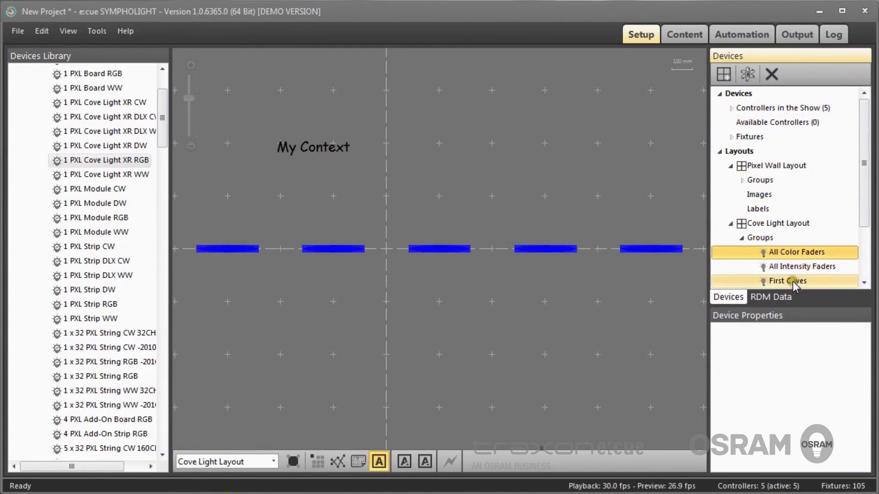
scroll(792, 282, down, 1)
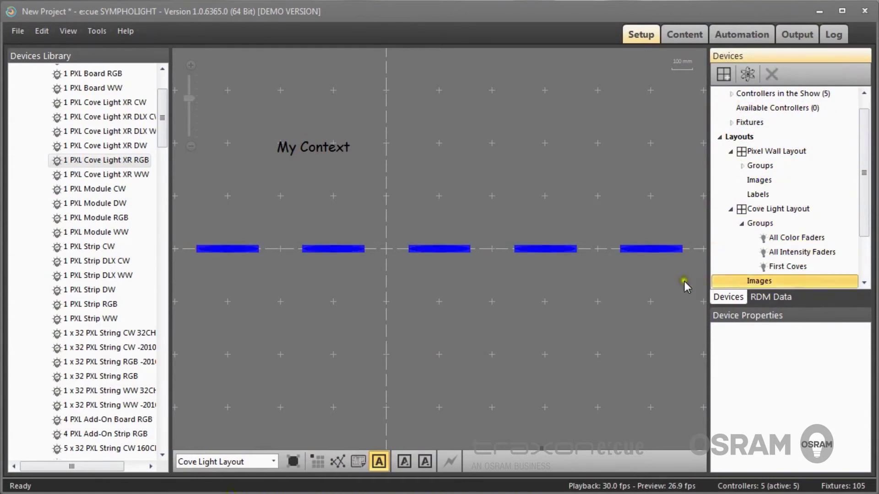
click(789, 268)
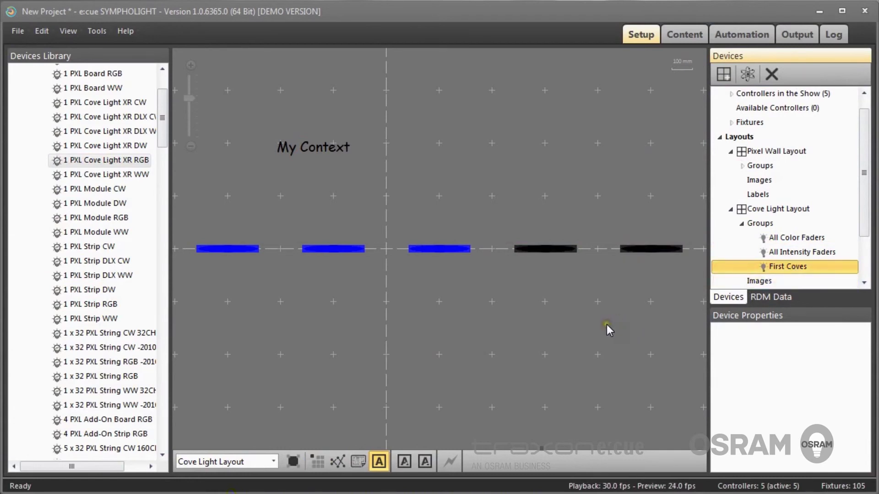